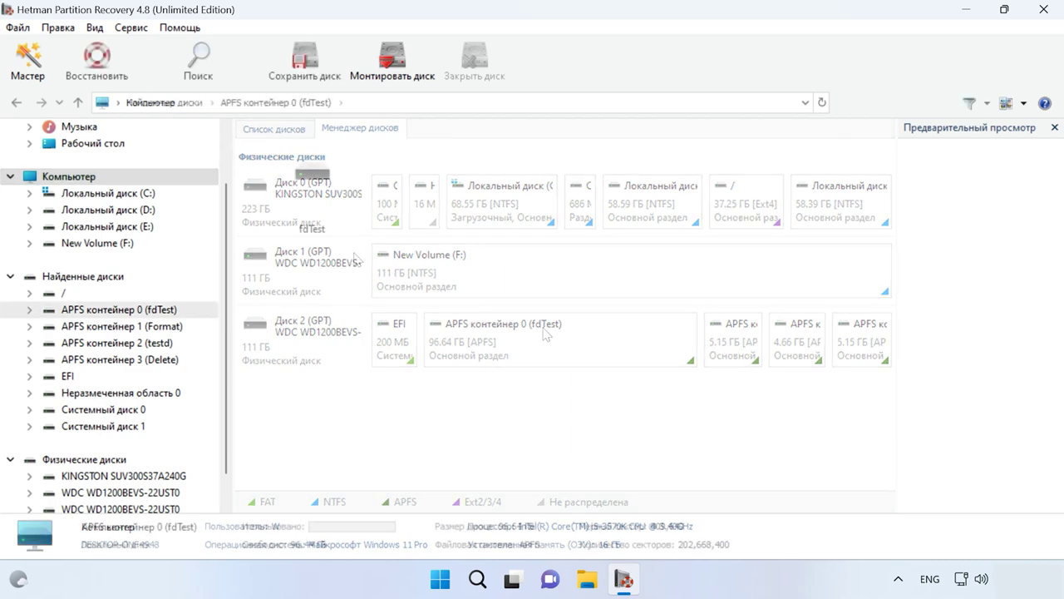
- Open the fdTest volume in APFS container 0 and browse through its folders and pictures
double_click(312, 209)
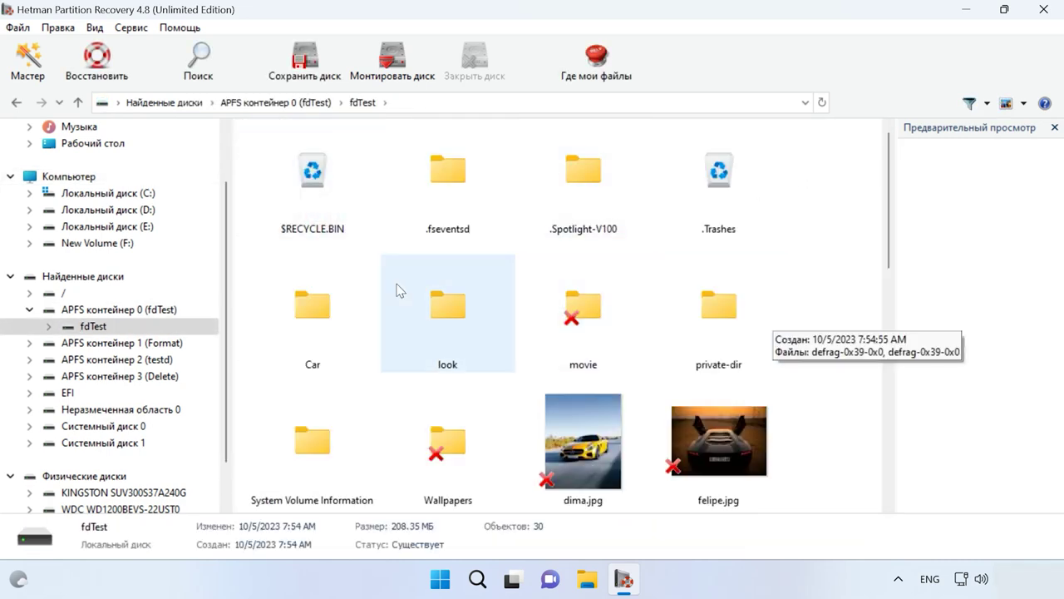
scroll(345, 458, down, 8)
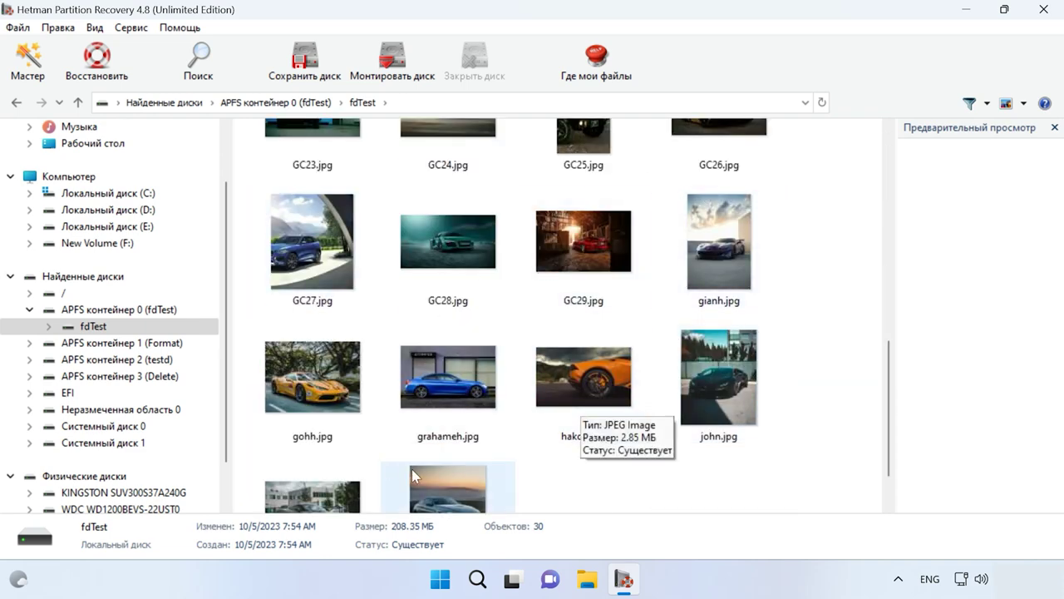
scroll(504, 475, down, 3)
scroll(709, 473, up, 6)
scroll(710, 473, down, 4)
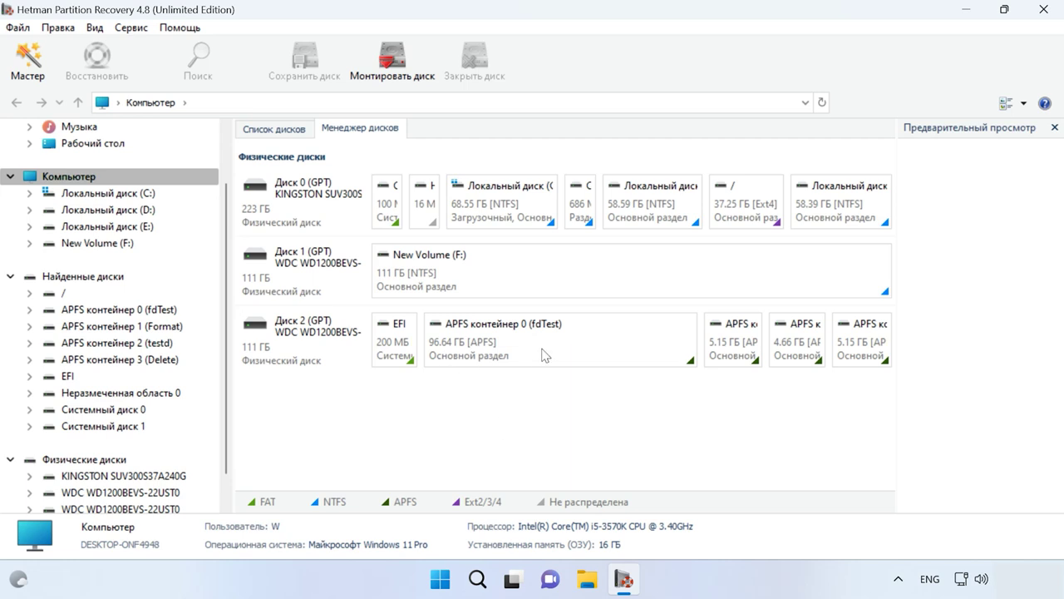
- Open APFS container 0 (fdTest) from the disk manager and analyse it with the quick scan
right_click(606, 335)
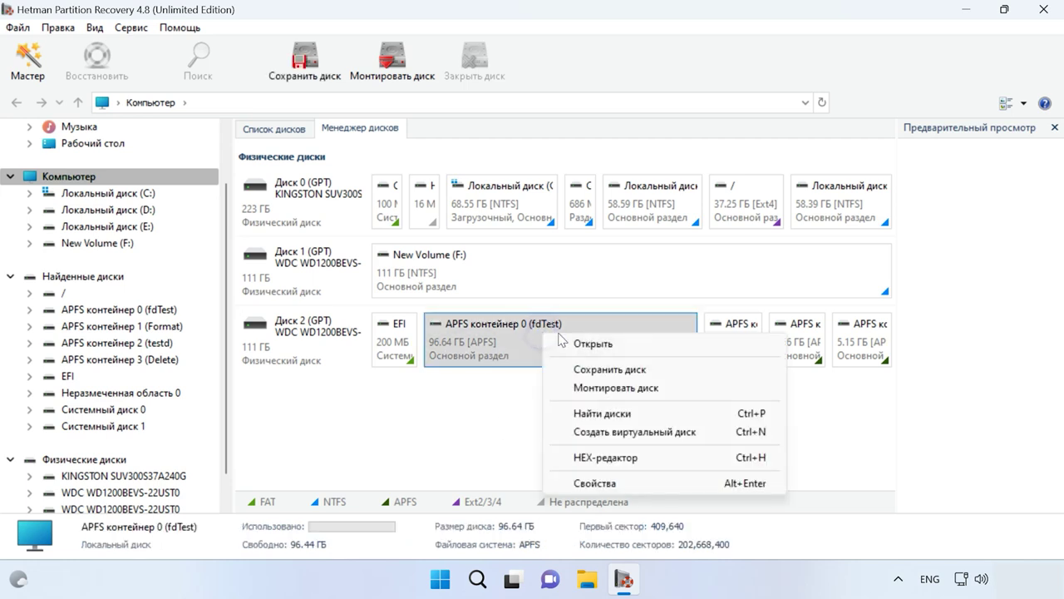
click(632, 346)
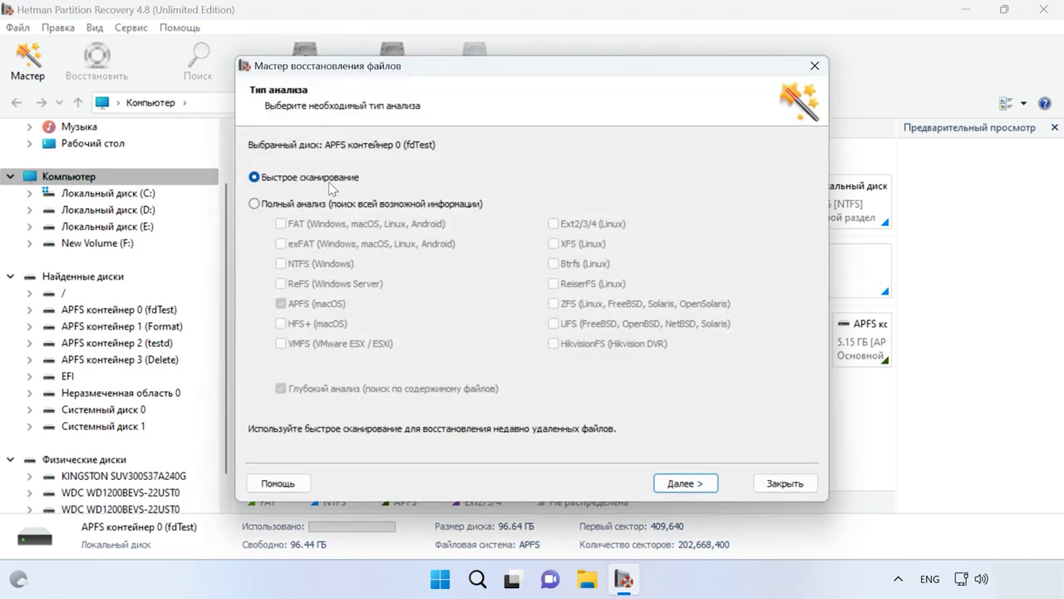
click(686, 482)
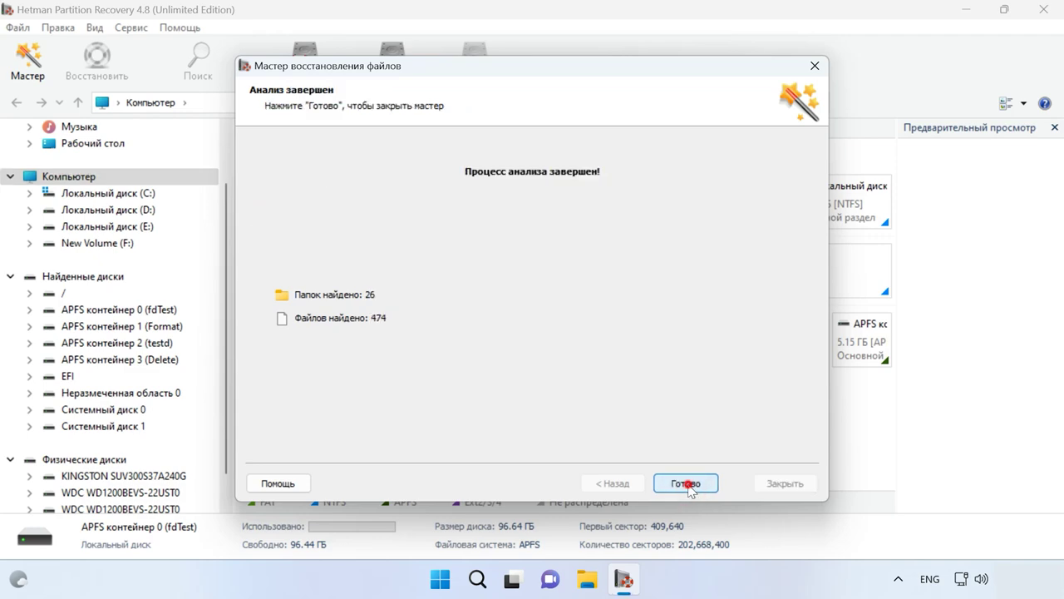
click(686, 483)
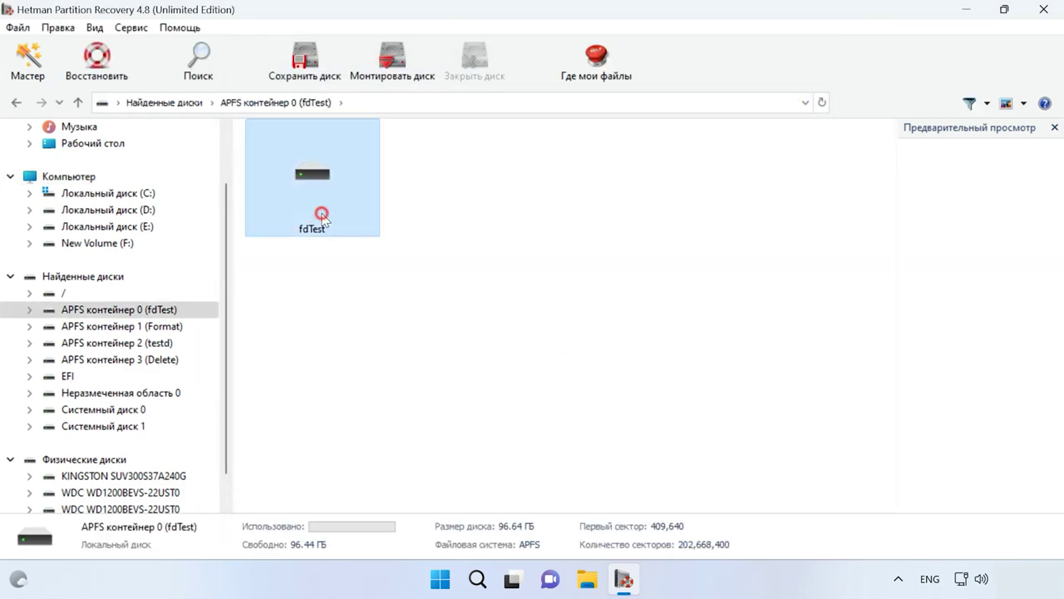
- Open the fdTest volume and preview the pictures john.jpg, hakon.jpg, gianh.jpg and felipe.jpg
double_click(315, 212)
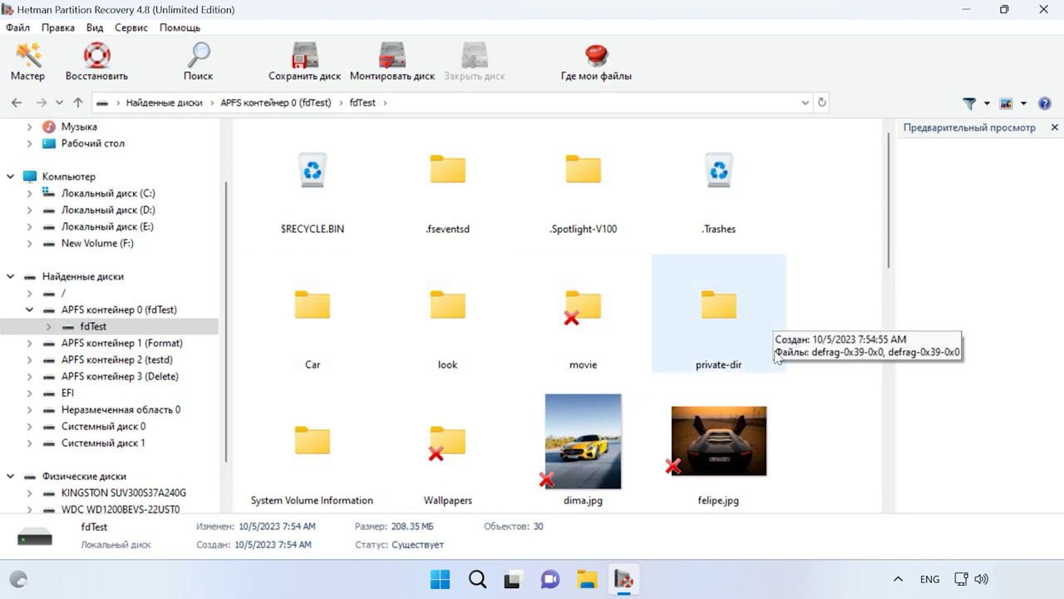
scroll(354, 450, down, 10)
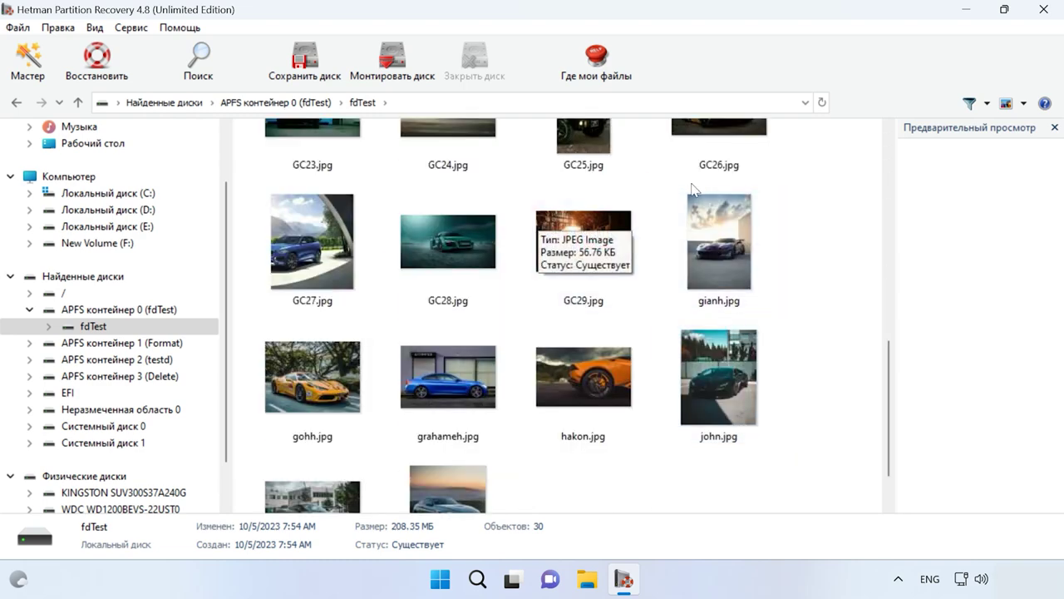
scroll(545, 470, down, 1)
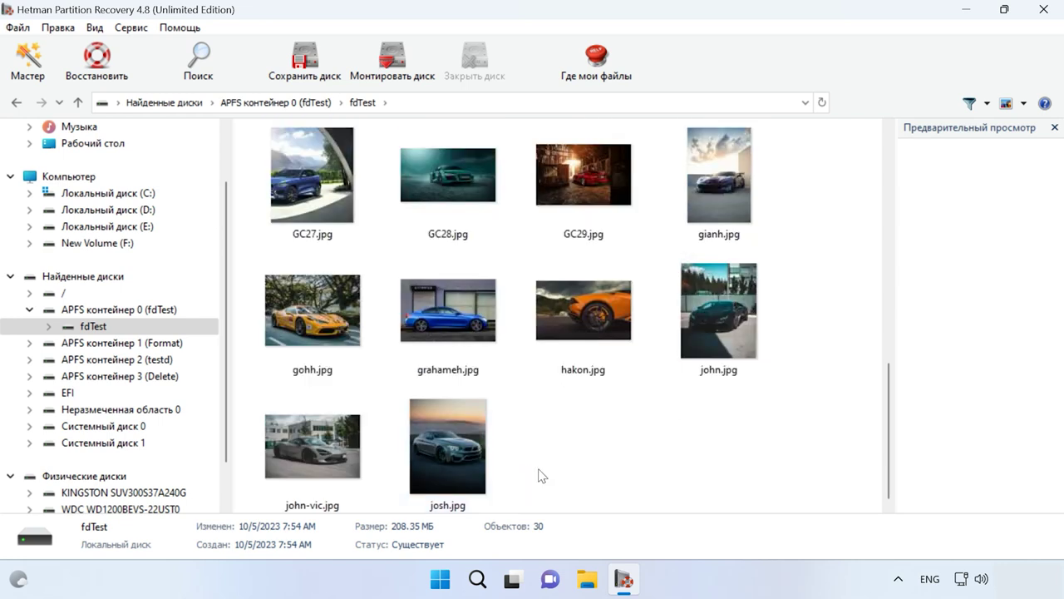
click(715, 332)
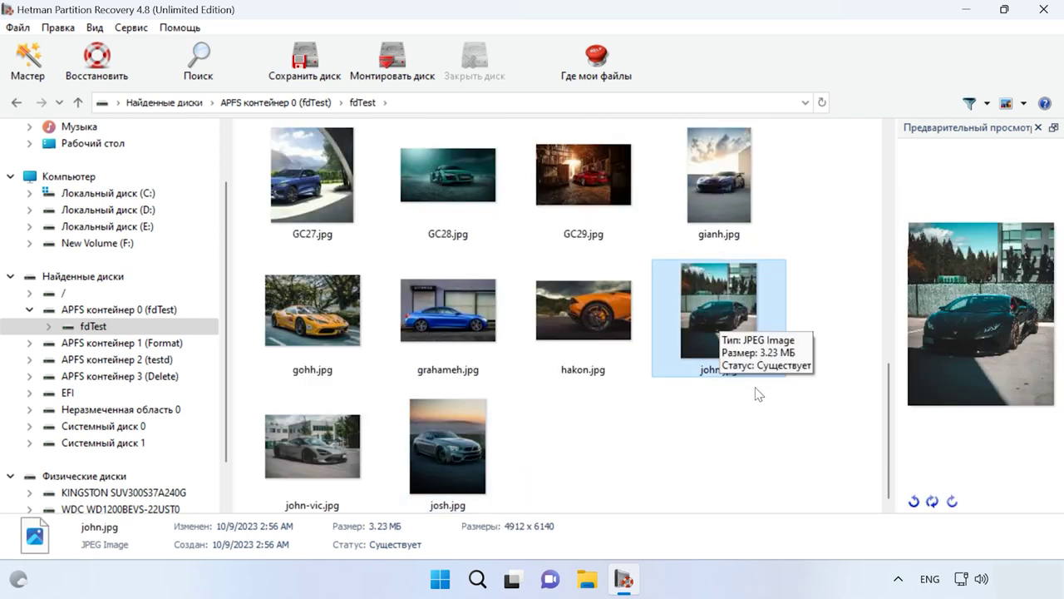
click(587, 319)
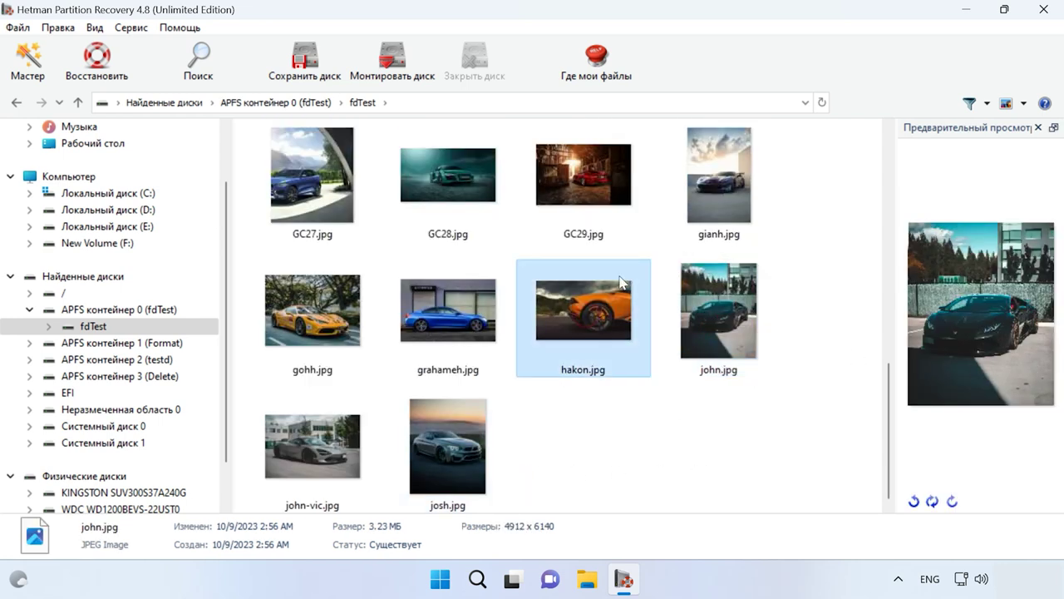
click(728, 183)
scroll(726, 185, up, 10)
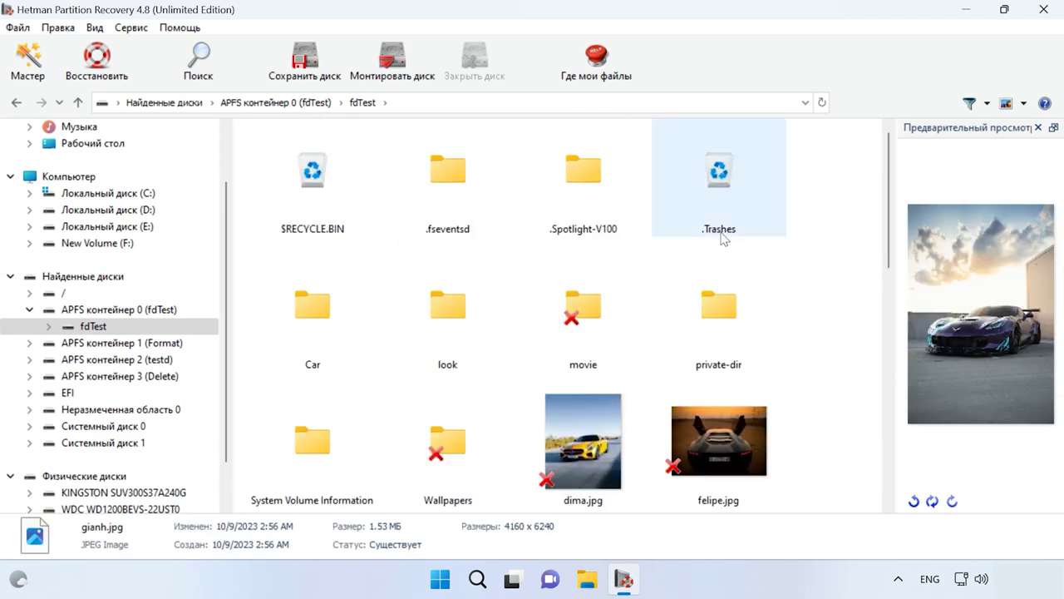
click(713, 441)
scroll(720, 428, down, 3)
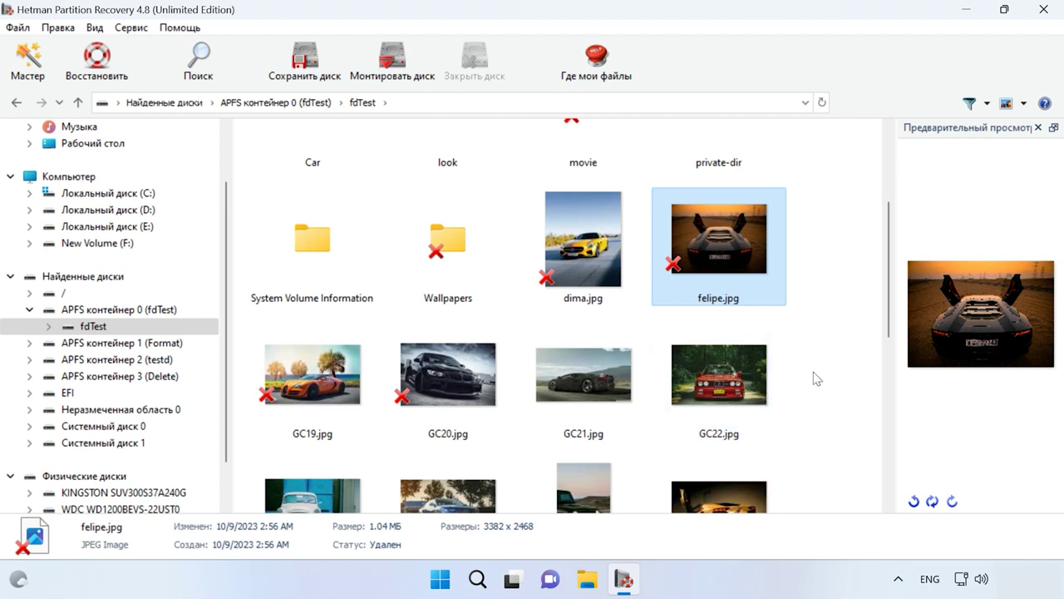
- Recover GC20.jpg, GC21.jpg and GC22.jpg to the hard disk in the folder C:\111
drag(835, 352, 415, 404)
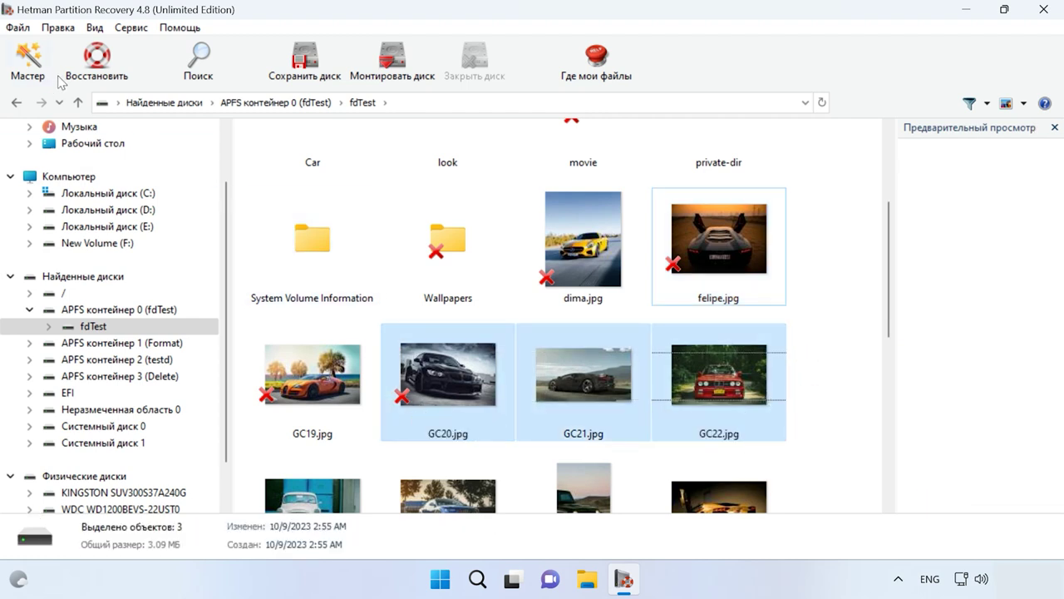
click(98, 81)
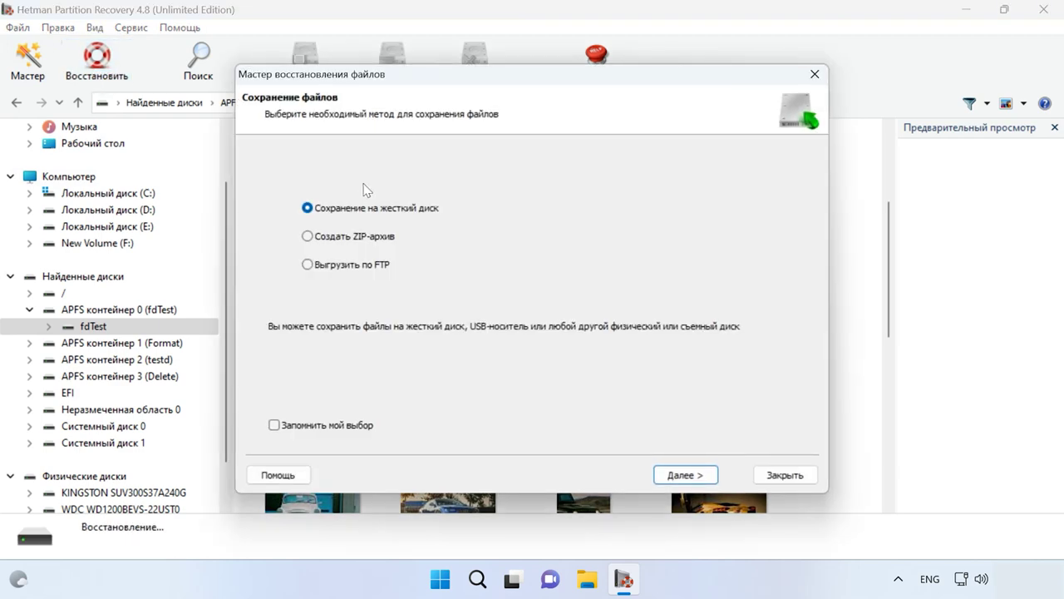
click(681, 475)
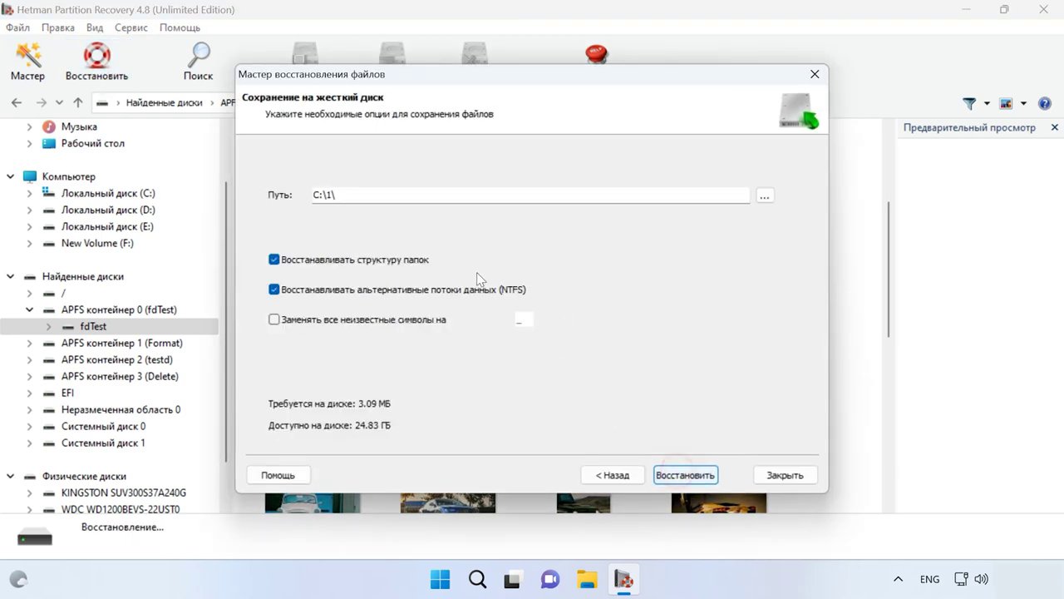
click(329, 194)
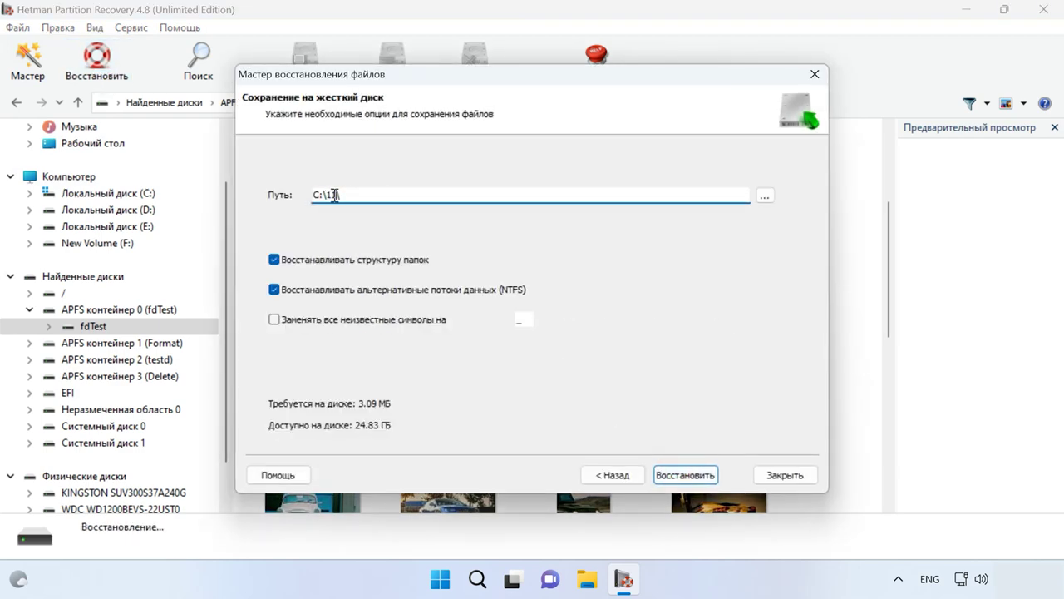
click(686, 478)
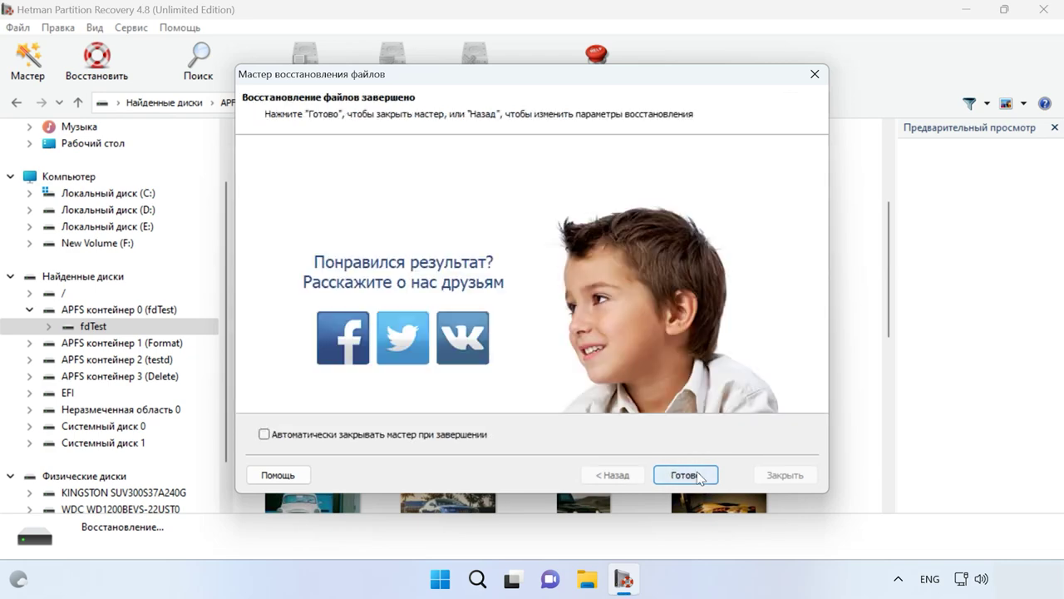
click(686, 475)
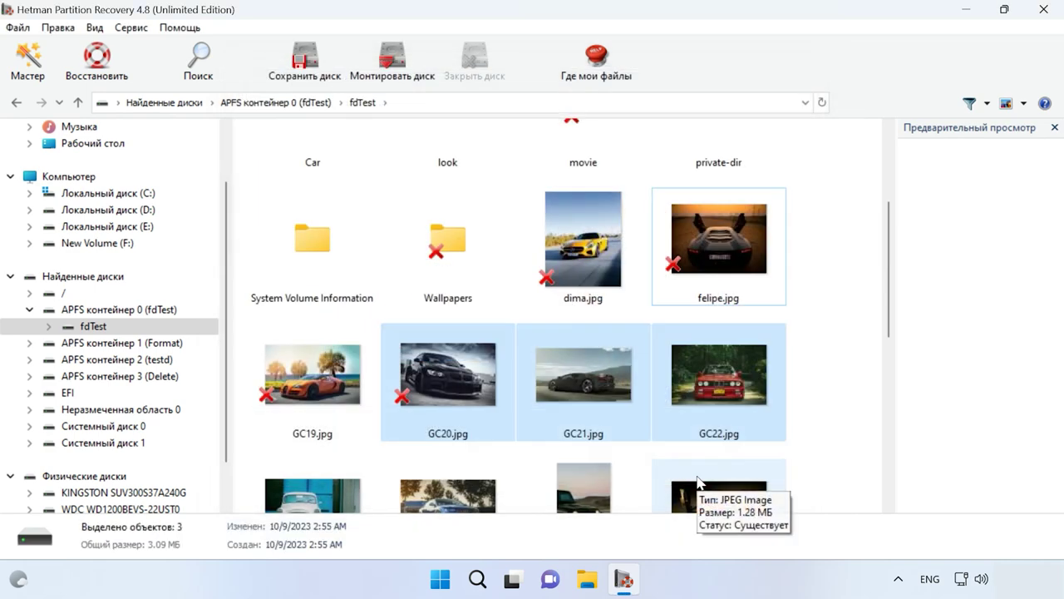
- Switch to File Explorer and open the folder 111 on Local Disk (C:) to check the recovered pictures
click(587, 580)
double_click(275, 161)
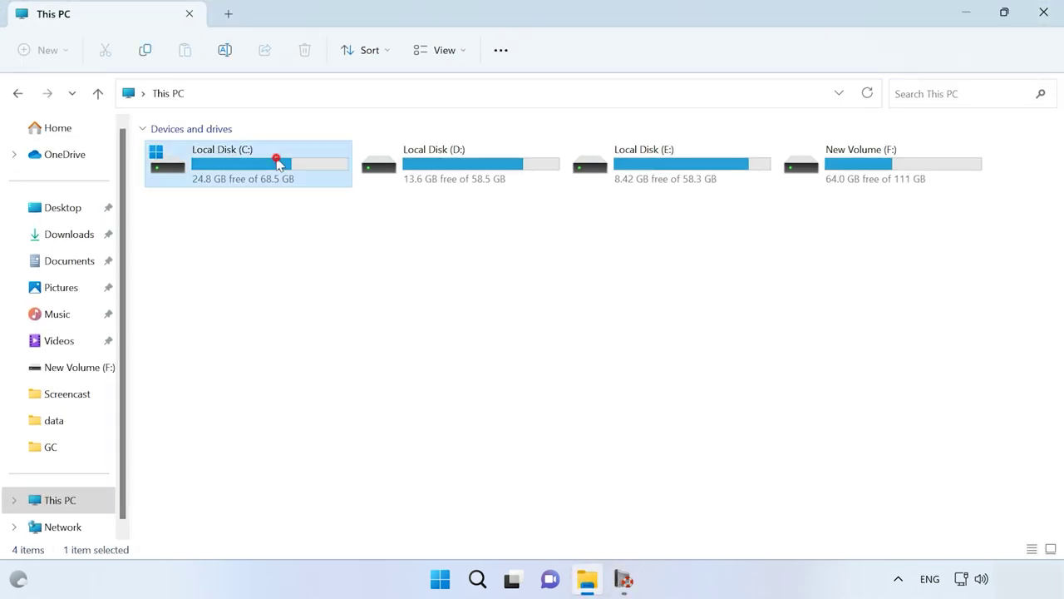
double_click(171, 232)
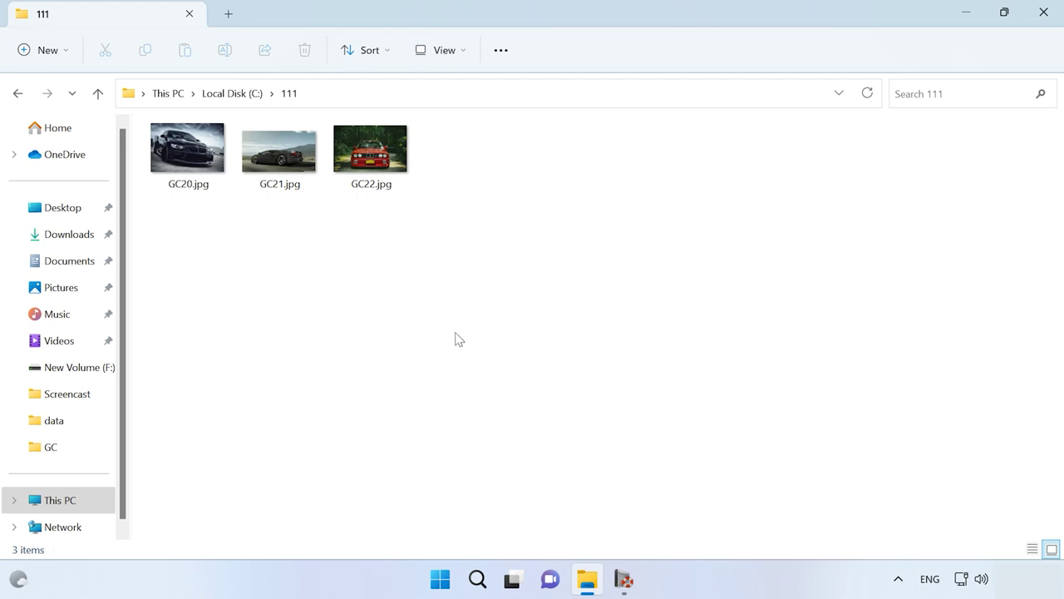
- Switch back to Hetman Partition Recovery and preview the deleted pictures dima.jpg and felipe.jpg
click(624, 579)
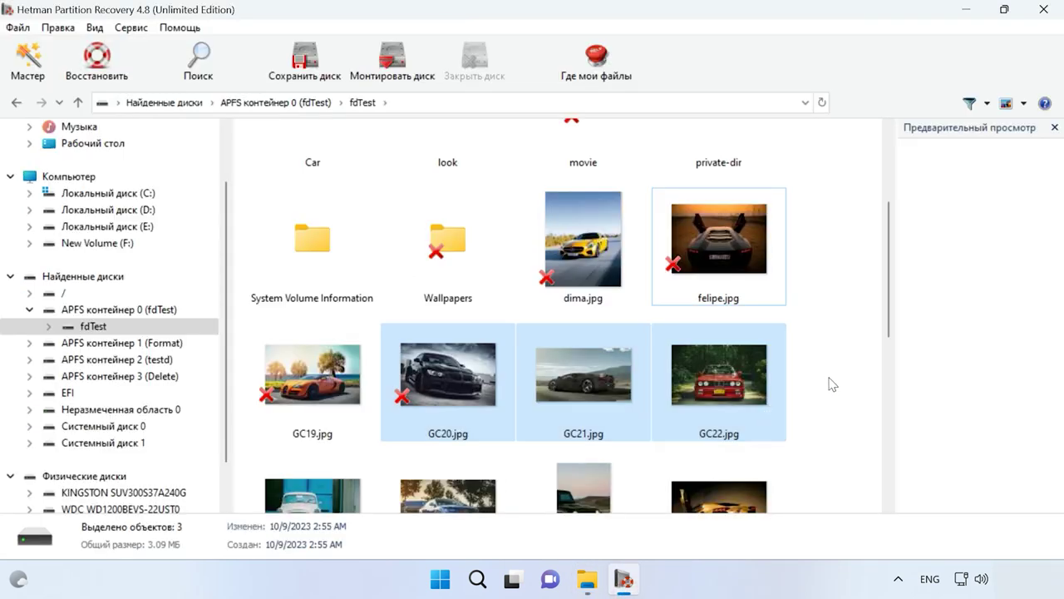
click(831, 385)
click(591, 263)
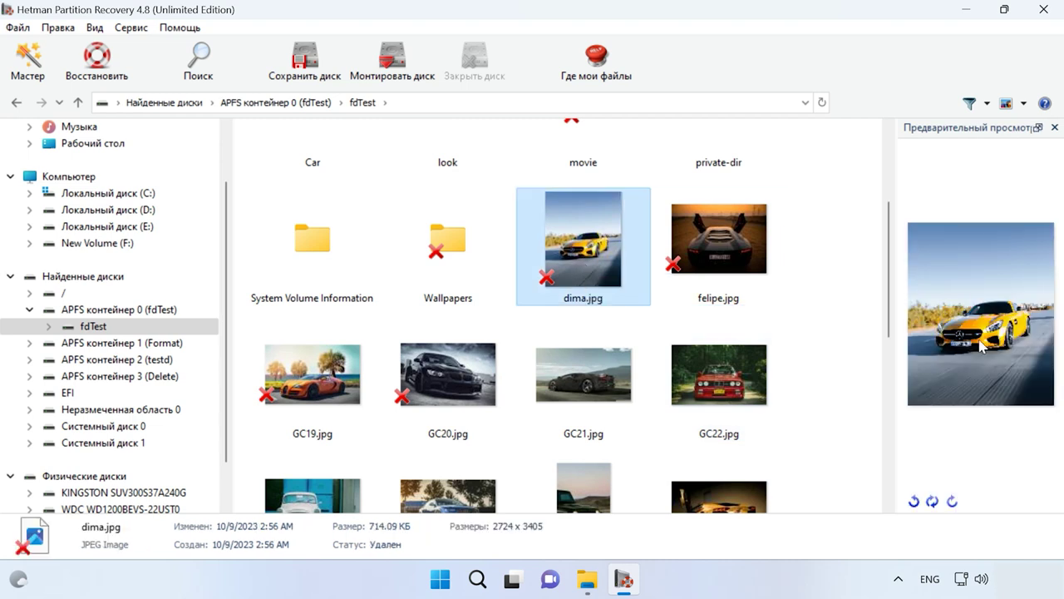
click(696, 226)
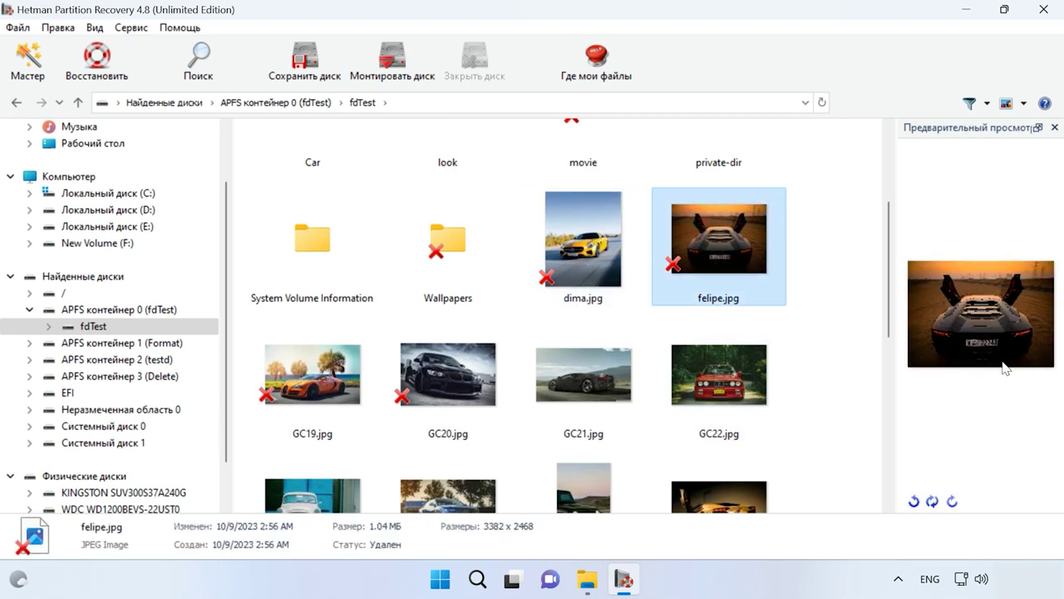
- Look through the deleted Wallpapers folder and return to the fdTest root
double_click(490, 259)
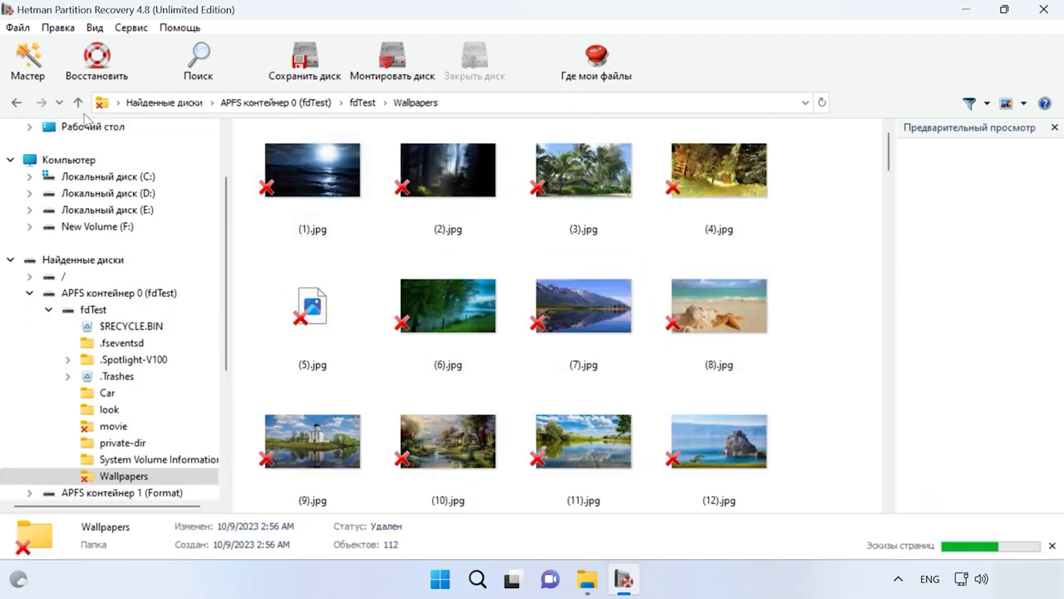
click(77, 102)
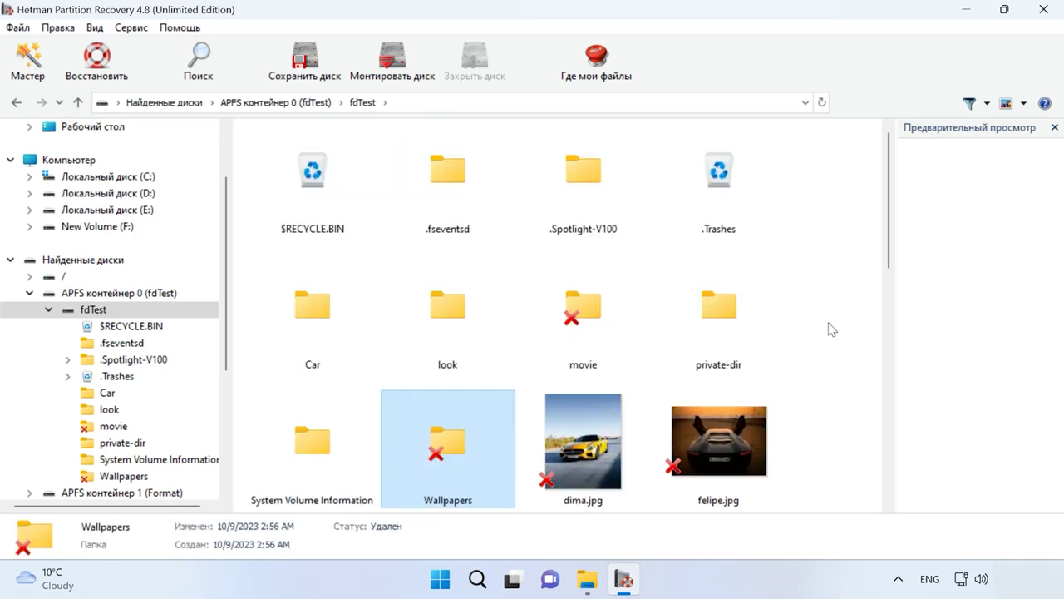
click(831, 329)
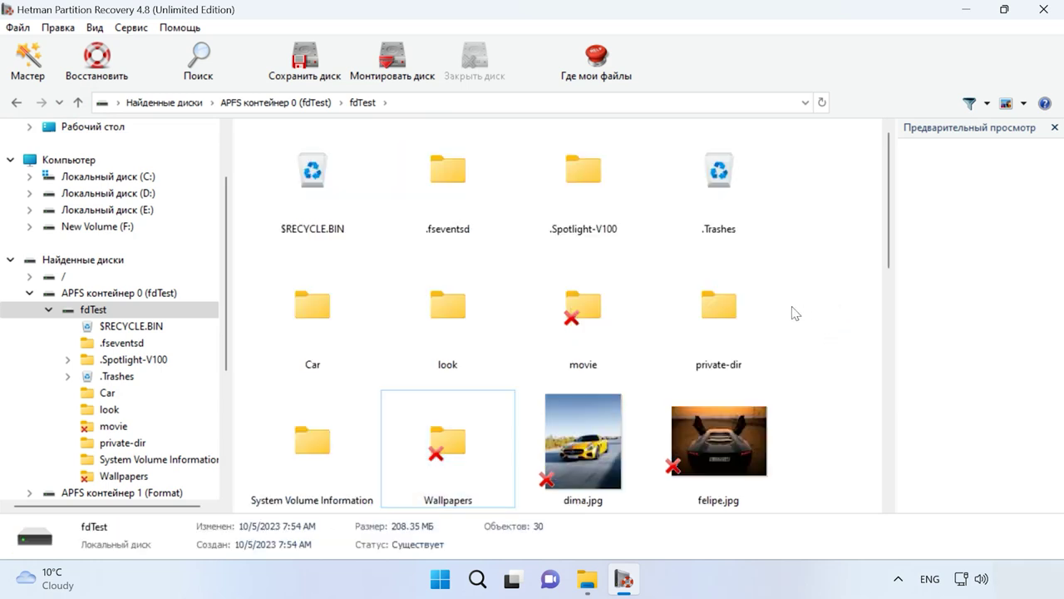
- Start saving APFS container 0 (fdTest) as a full disk image, and select physical Disk 2 in the disk manager
click(91, 260)
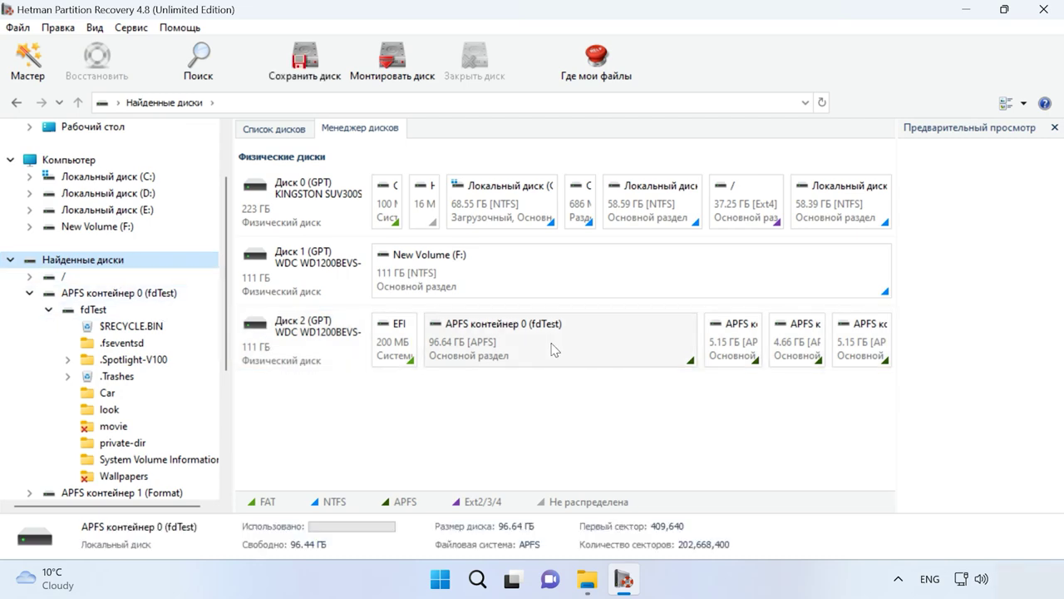
right_click(553, 350)
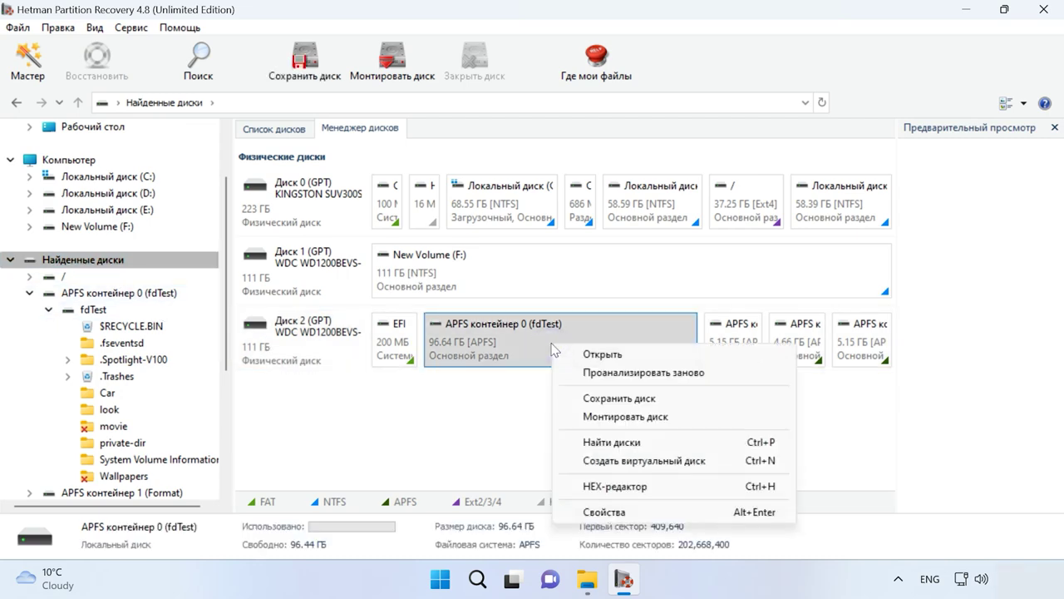
click(643, 400)
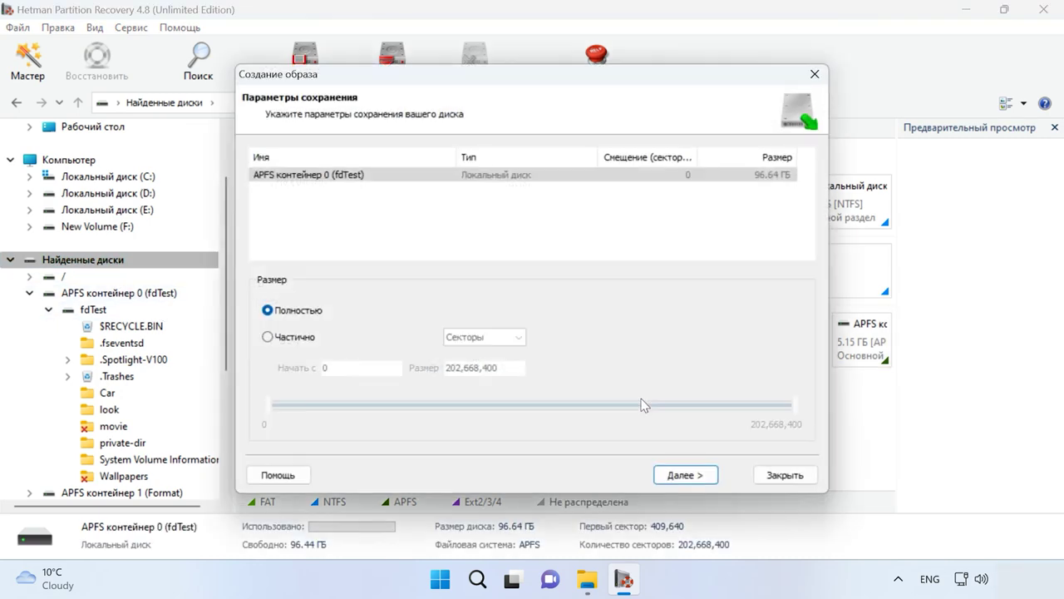
click(684, 475)
click(686, 475)
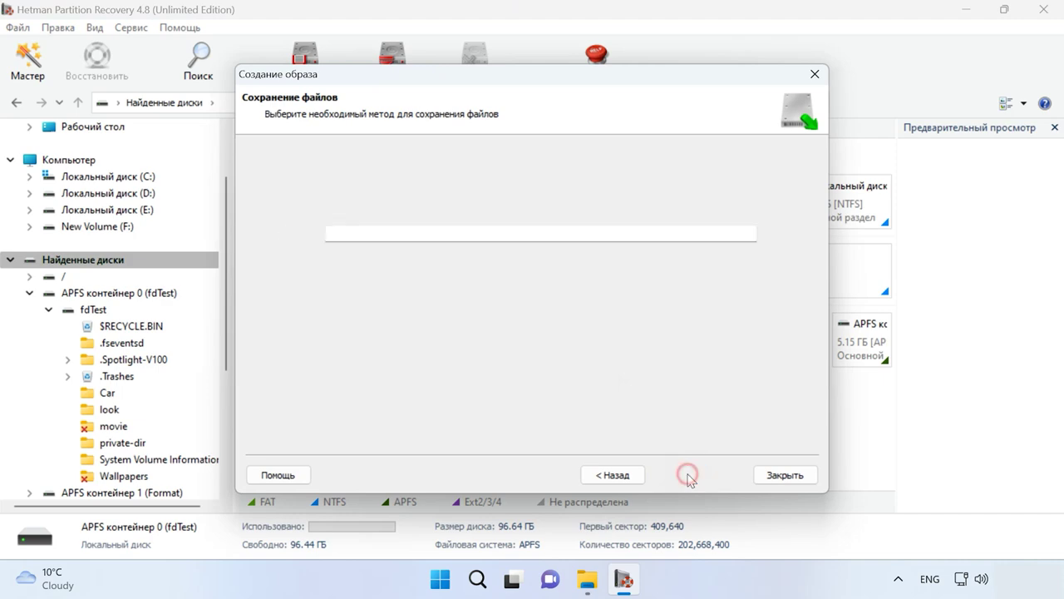
click(280, 318)
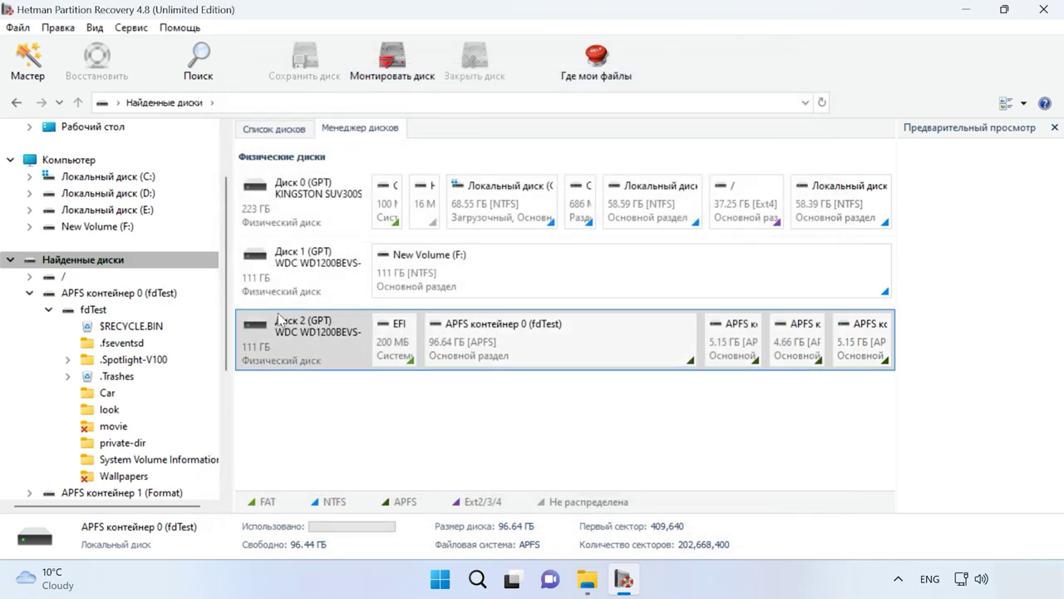
click(279, 319)
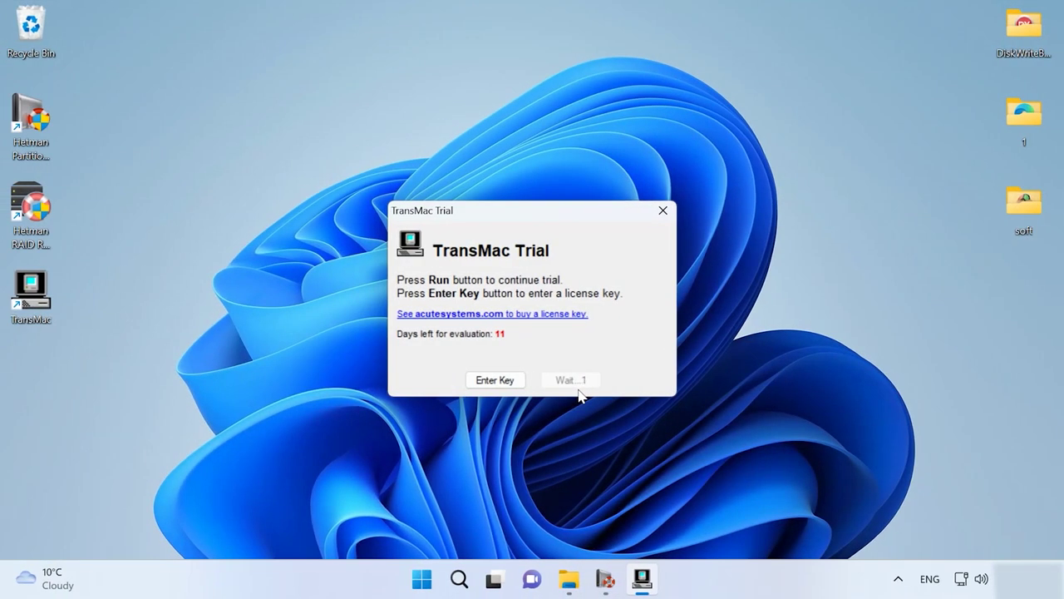
- Switch to TransMac and continue its trial to reach the disk list
click(574, 383)
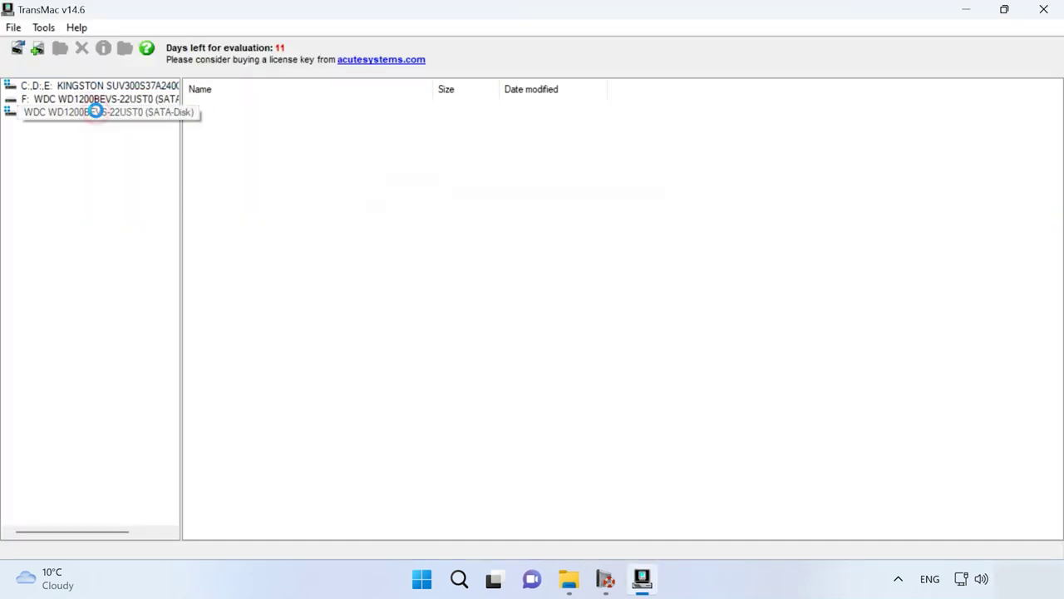
- Open the fdTest volume on the second WDC WD1200BEVS disk, preview GC21.jpg and close the picture
click(96, 112)
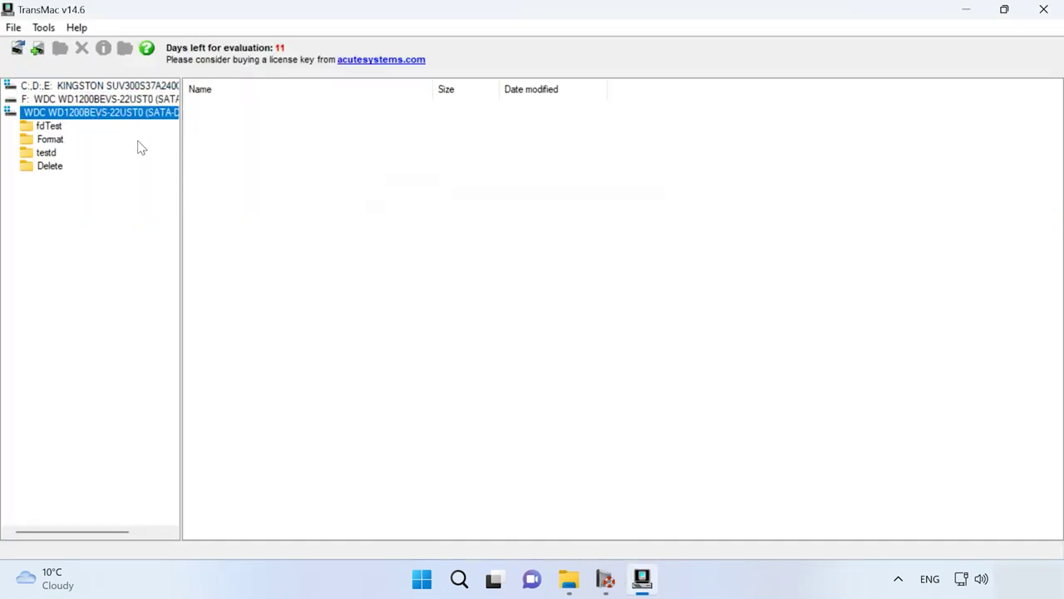
click(49, 126)
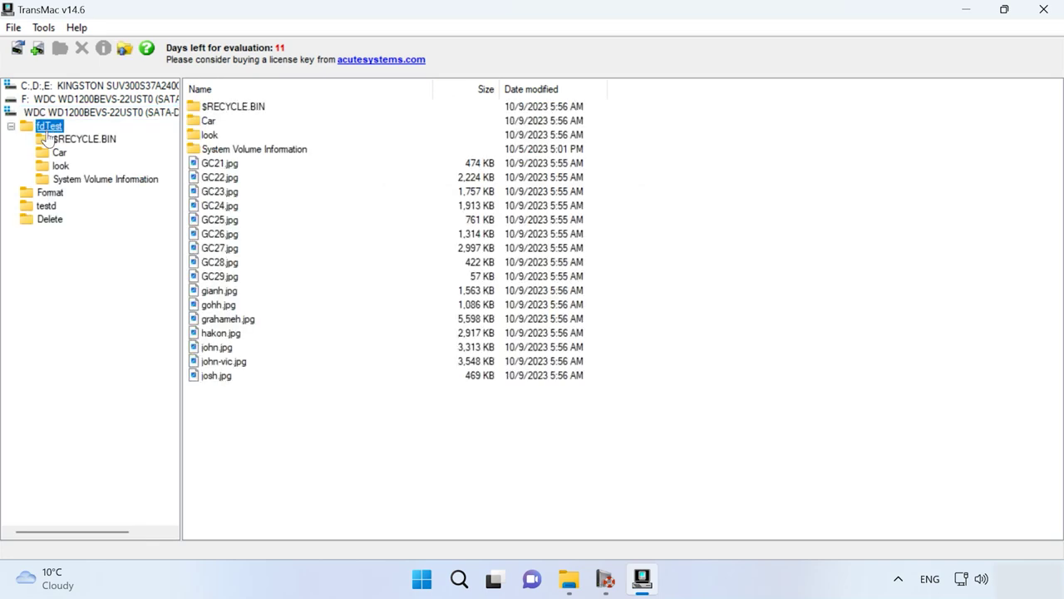
click(225, 164)
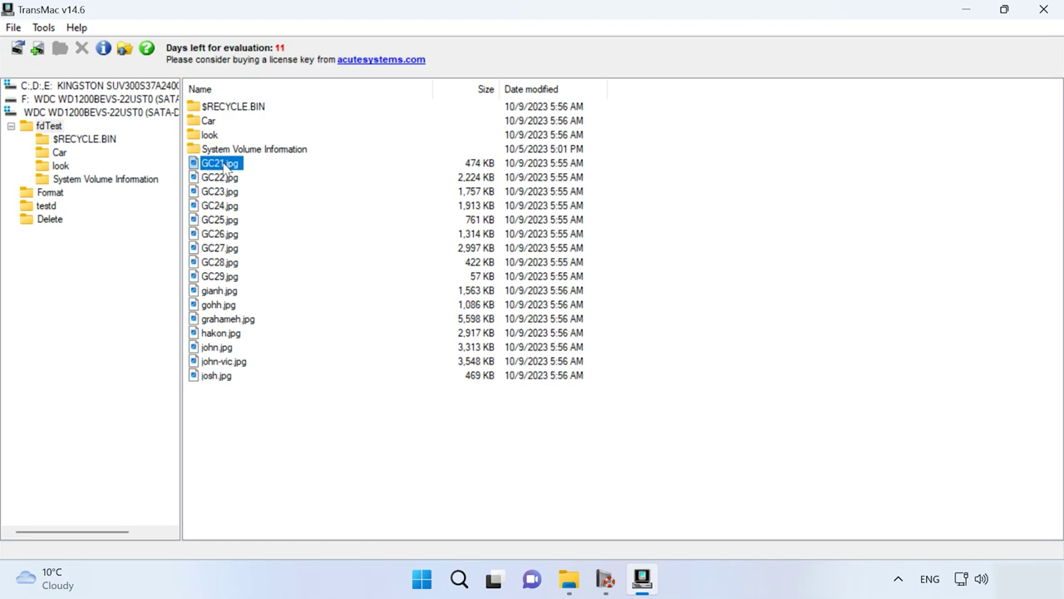
double_click(225, 164)
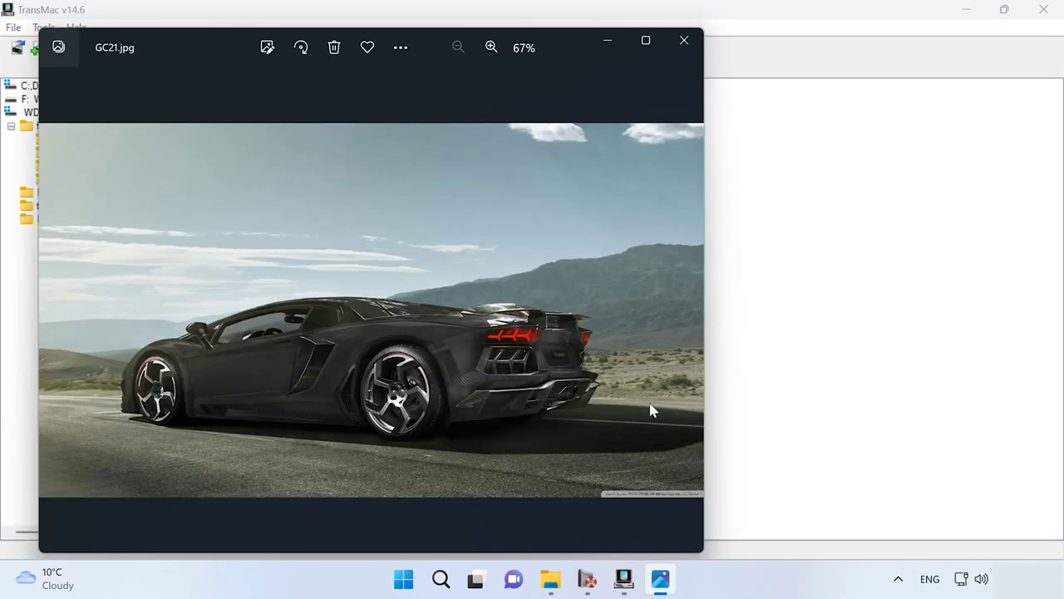
click(683, 40)
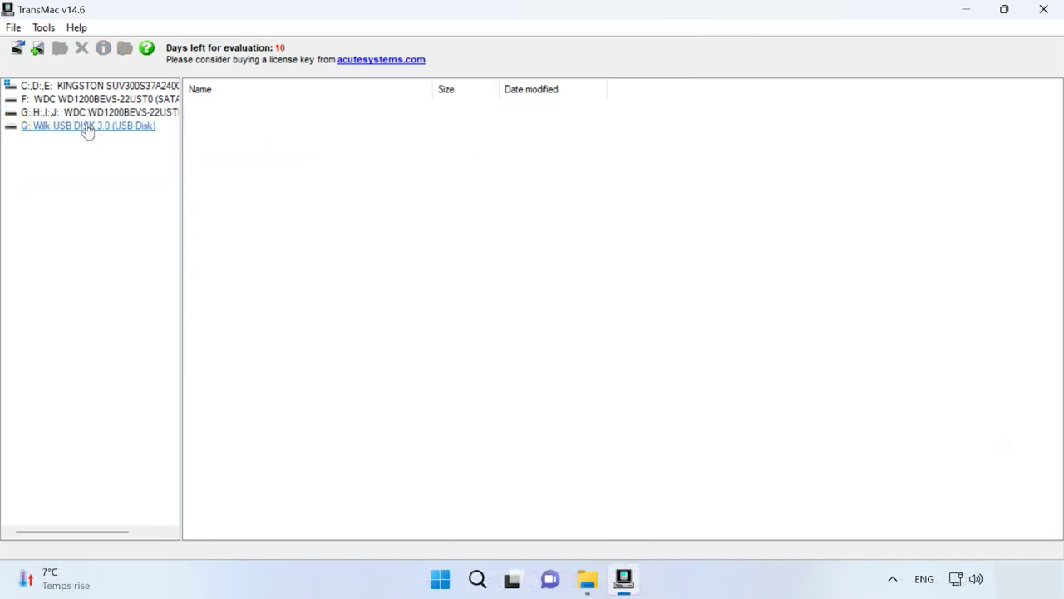
- Try to open the Wilk USB DISK 3.0, and format it for Mac with the volume name Untitled
click(87, 127)
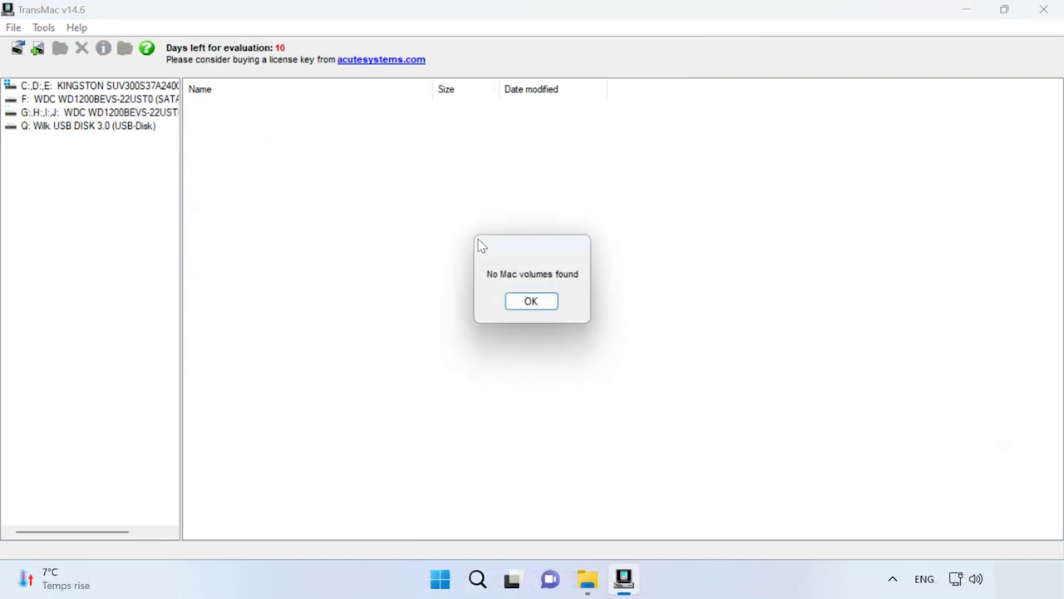
click(516, 299)
right_click(111, 133)
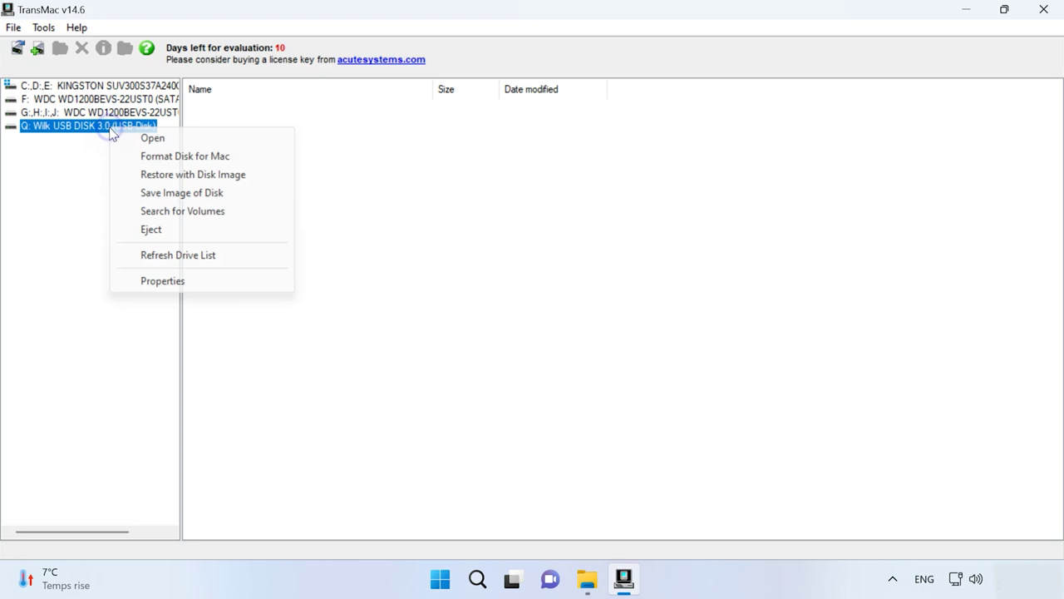
click(189, 156)
click(499, 307)
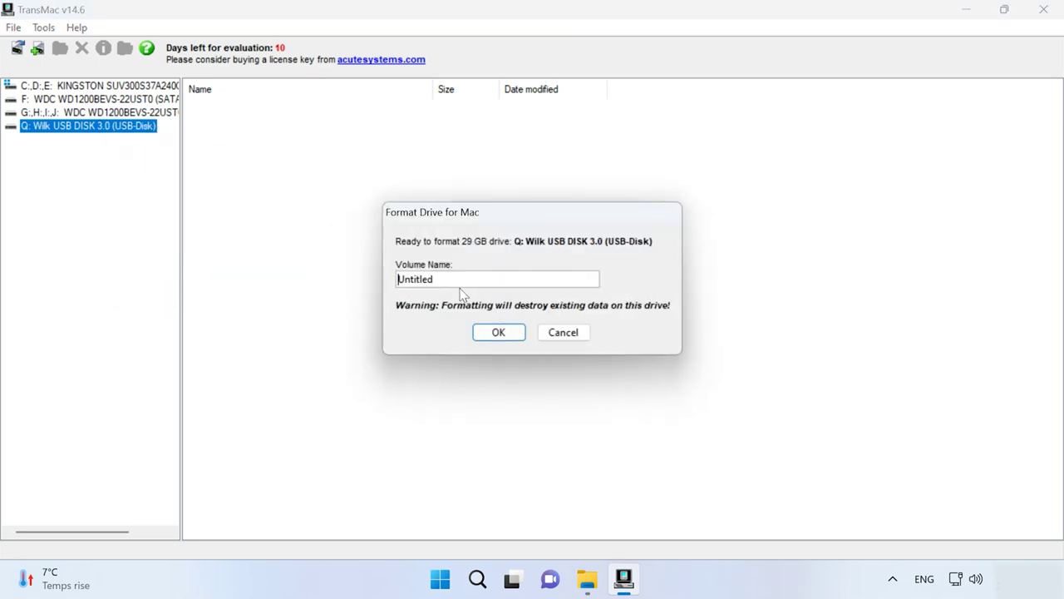
click(499, 333)
click(506, 308)
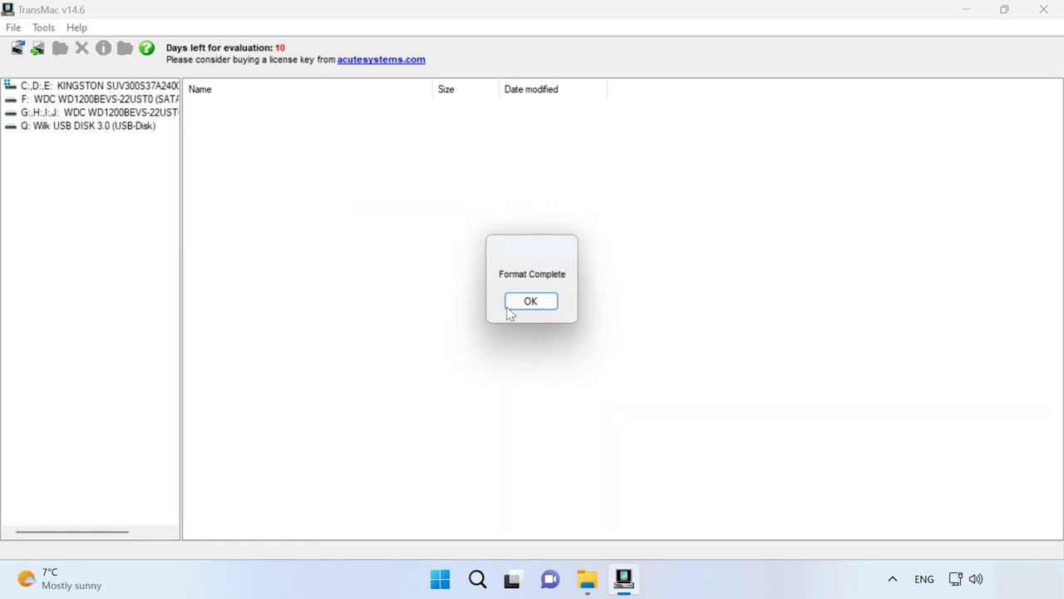
click(524, 291)
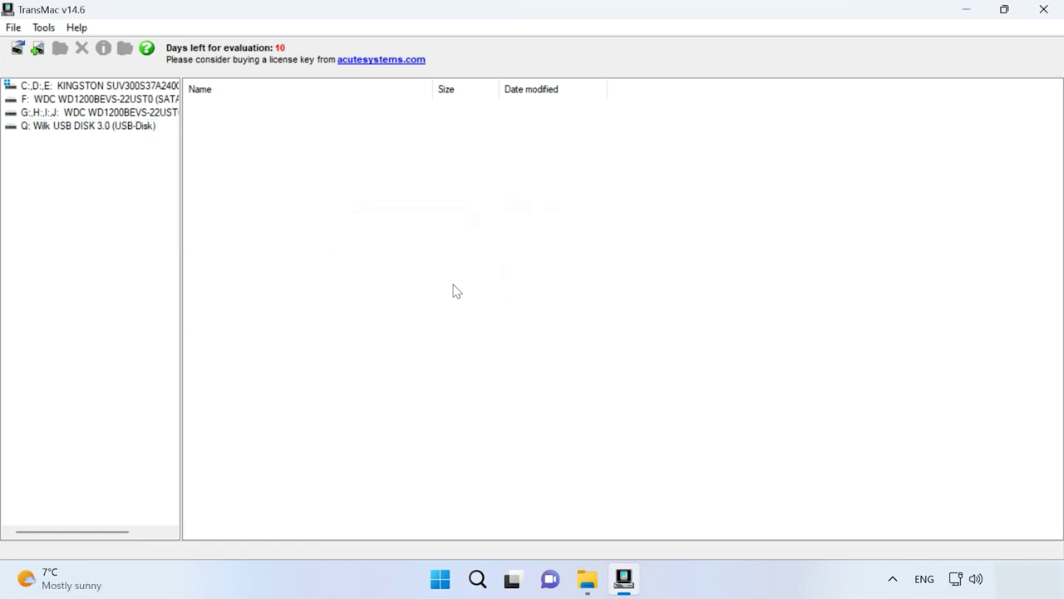
- Open the formatted USB disk and look at the contents of its Untitled volume
click(84, 127)
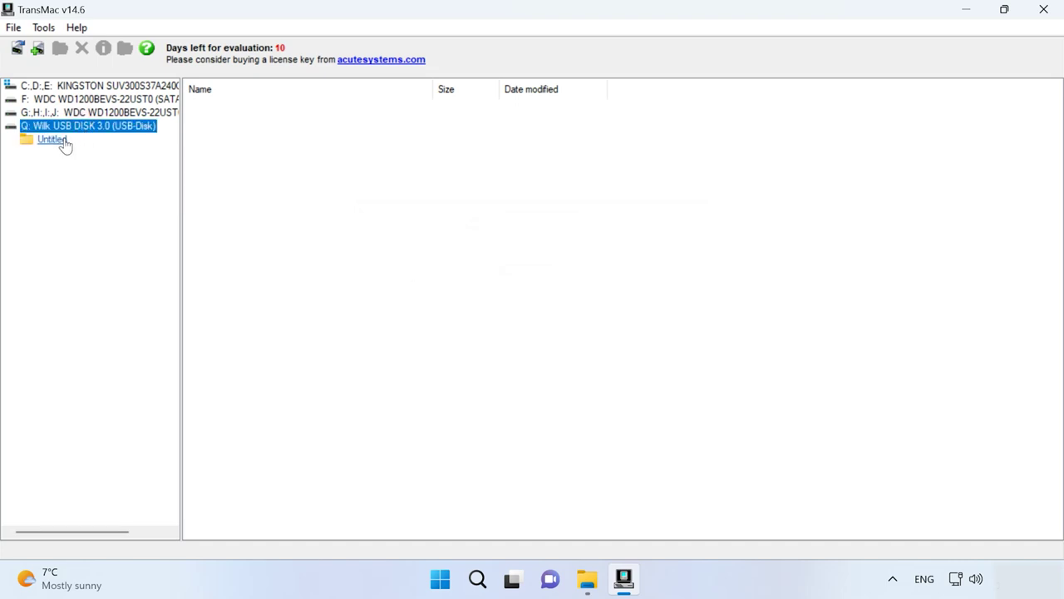
click(63, 143)
click(93, 155)
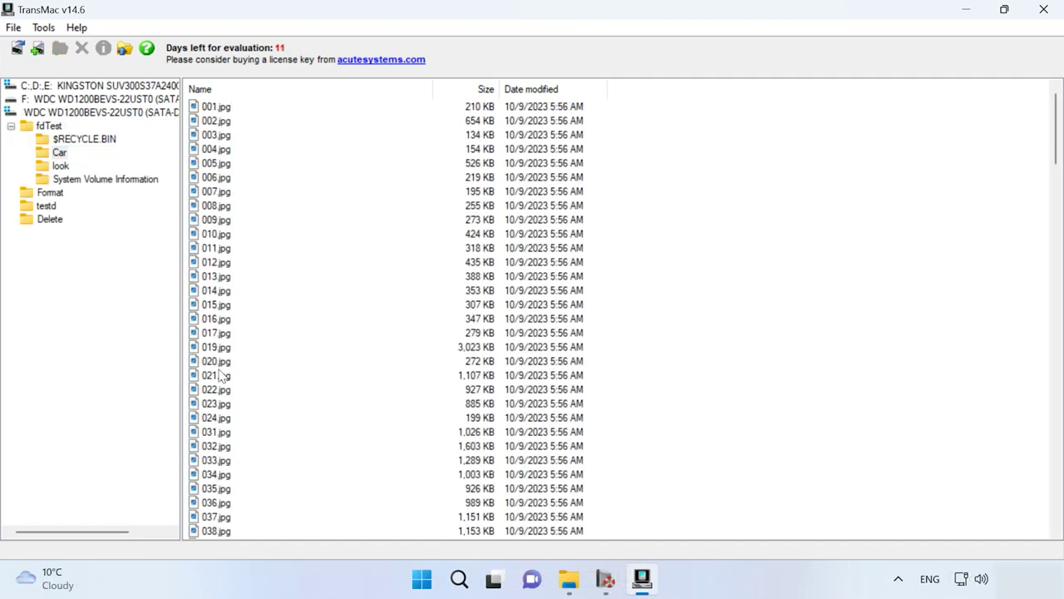
- Check the available file actions for 019.jpg in the Car folder, and return to the fdTest root
click(217, 349)
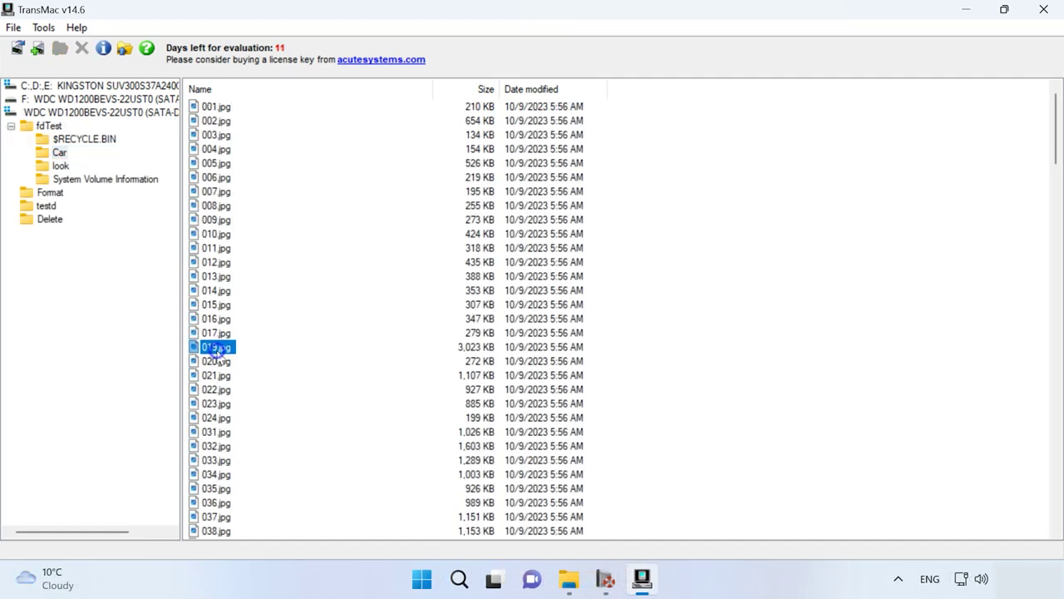
right_click(217, 350)
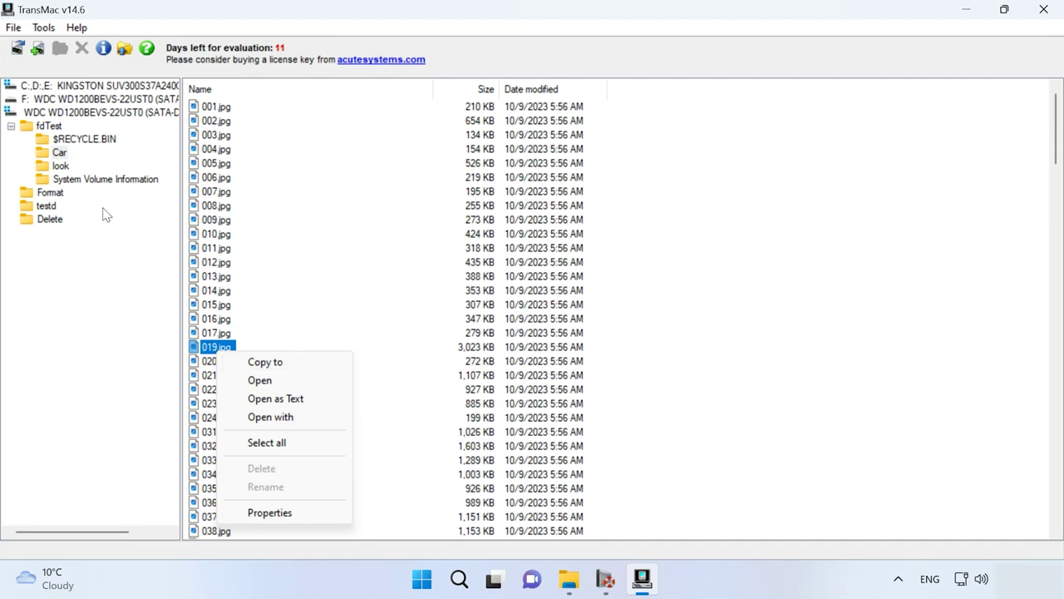
click(34, 127)
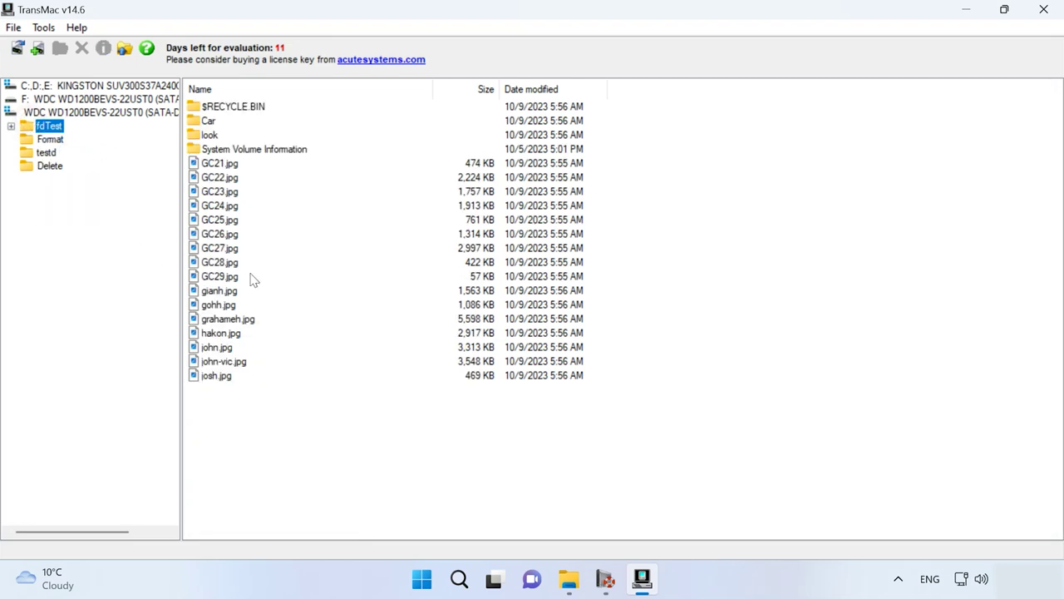
- Check the actions available for the WDC disk that contains fdTest, and continue the TransMac trial from its start dialog
right_click(73, 114)
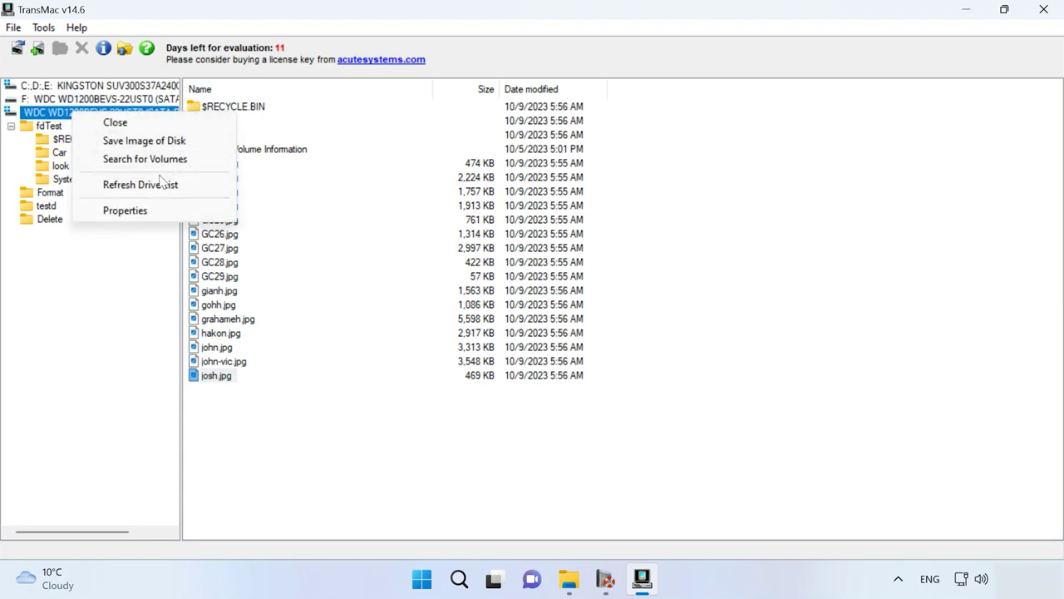
click(44, 67)
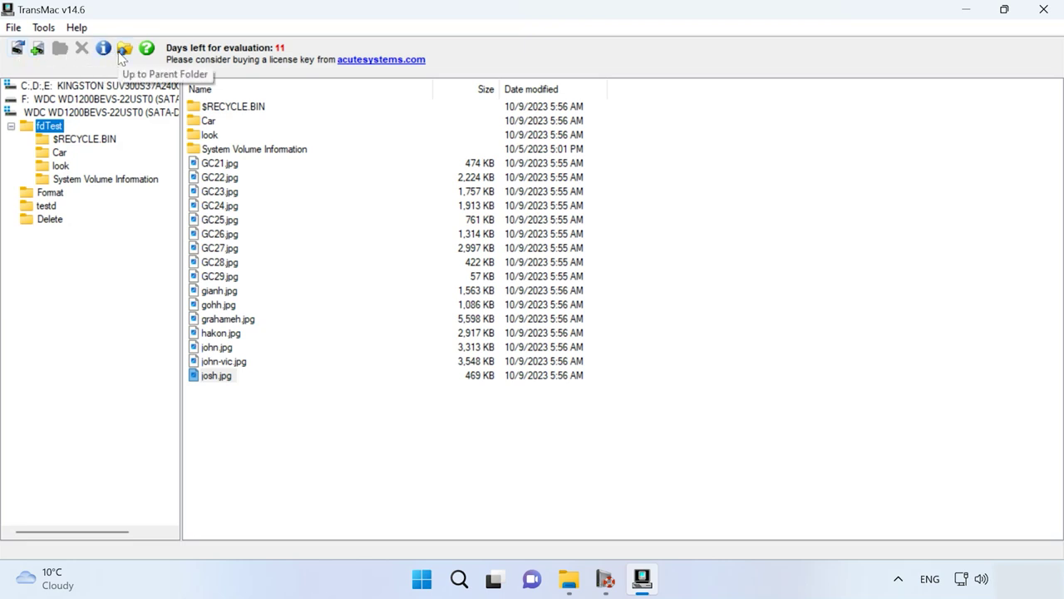
click(10, 29)
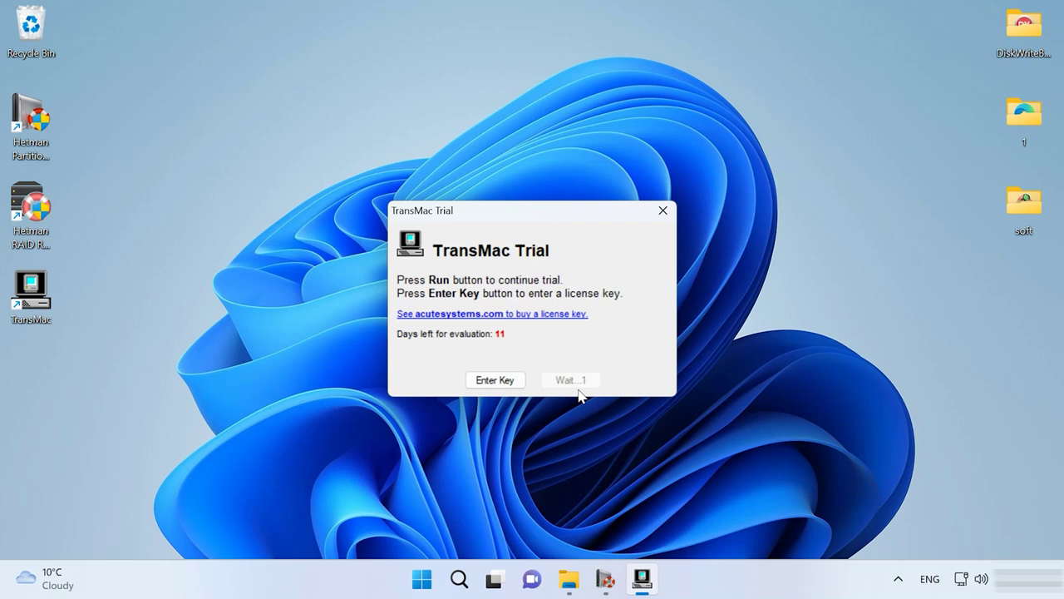
click(573, 383)
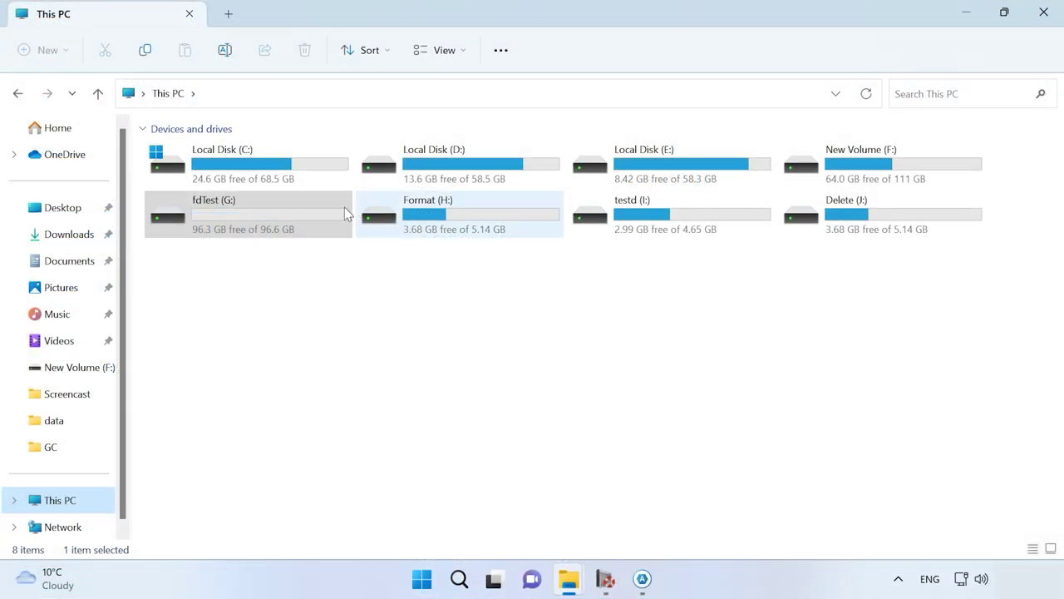
- Open the fdTest (G:) drive in File Explorer and look through all pictures in its Car folder
double_click(277, 216)
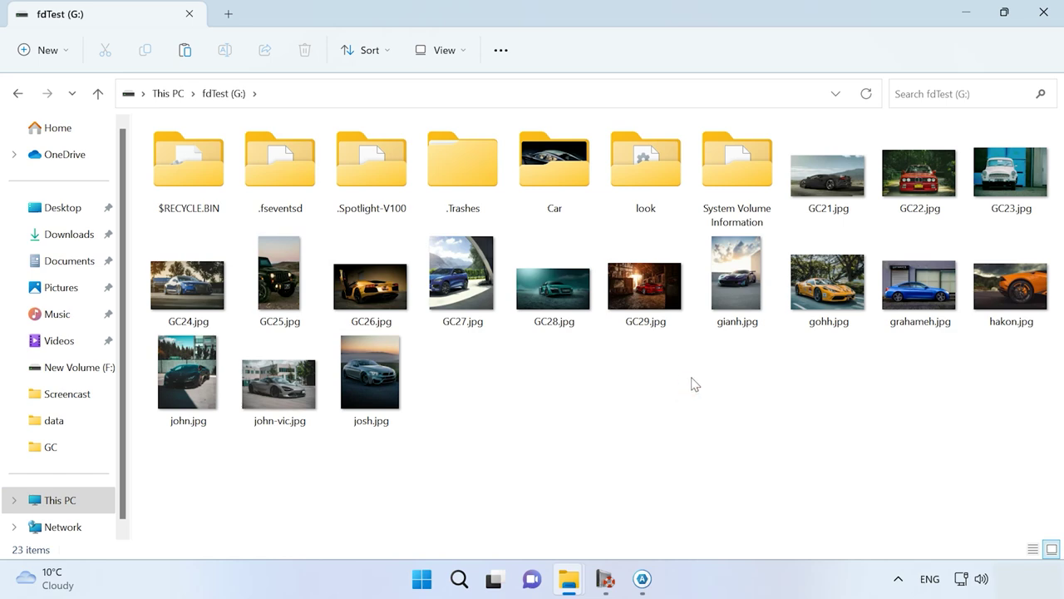
double_click(546, 197)
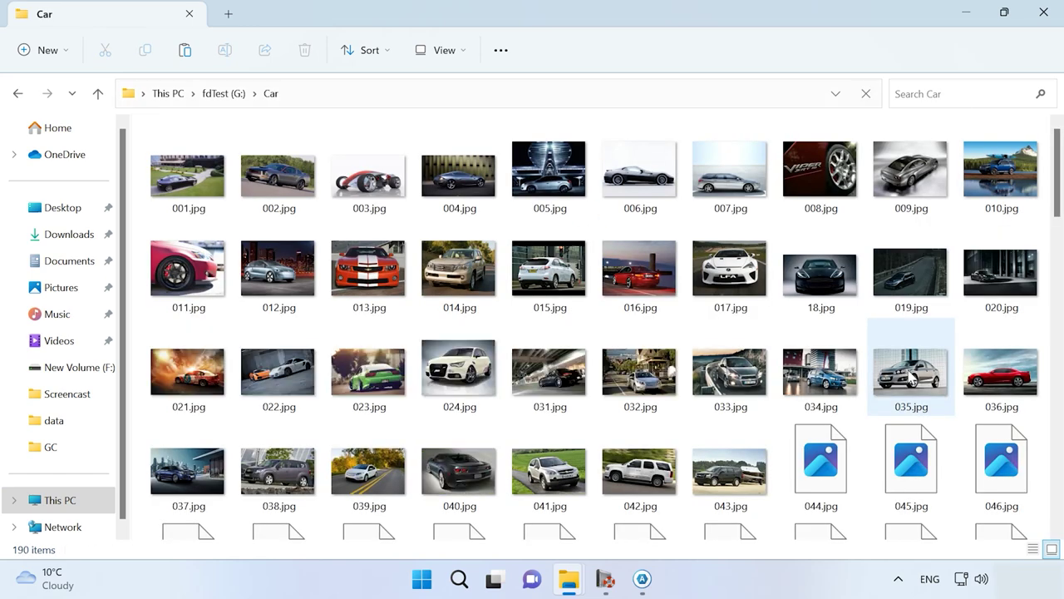
scroll(912, 377, down, 3)
scroll(910, 377, down, 3)
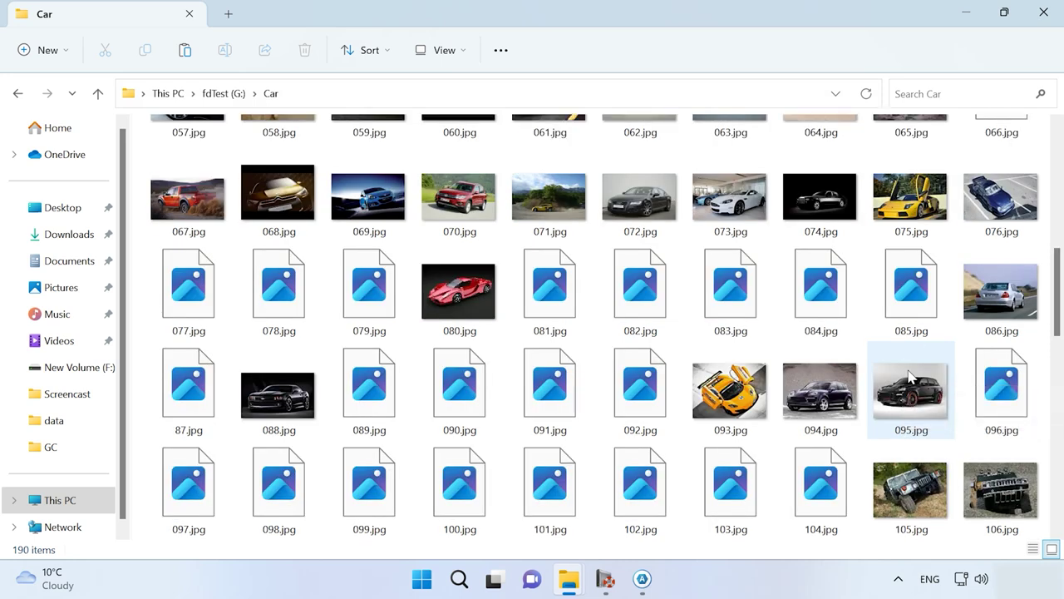
scroll(910, 377, down, 9)
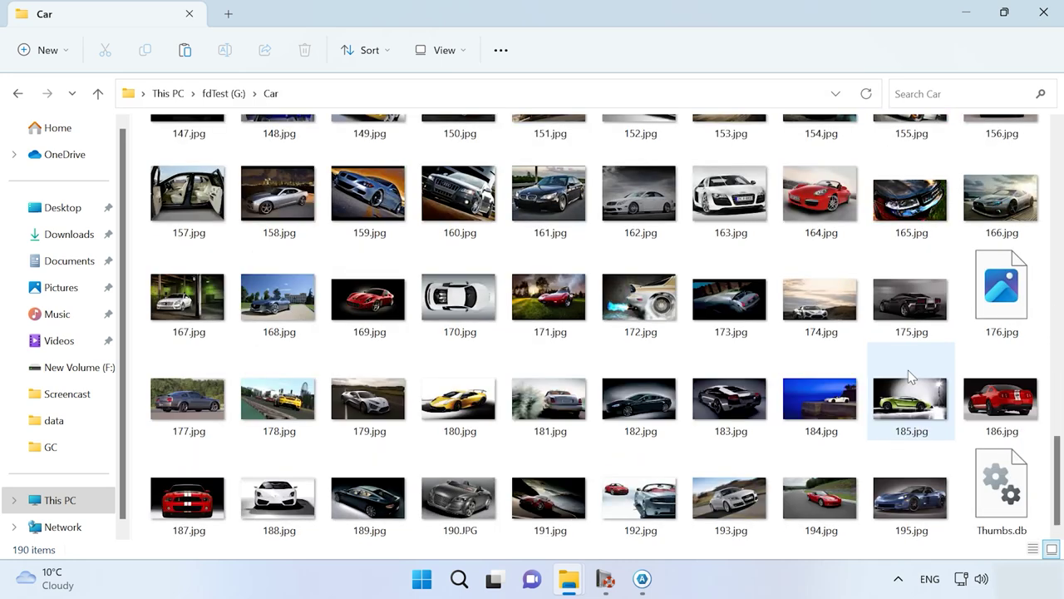
scroll(909, 376, up, 15)
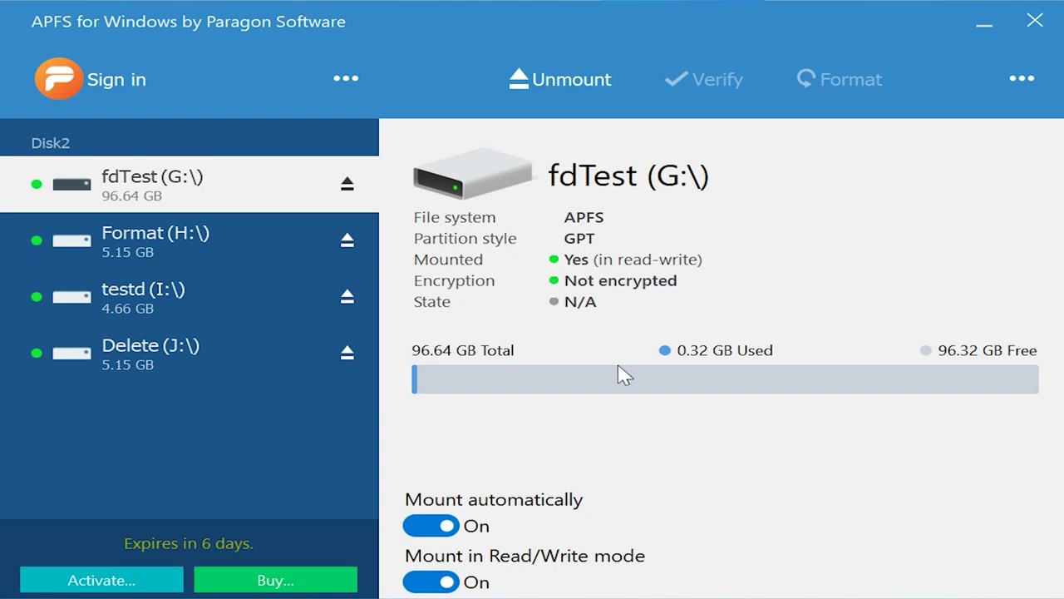
- Switch to APFS for Windows by Paragon Software, review its settings and close them without saving
click(343, 75)
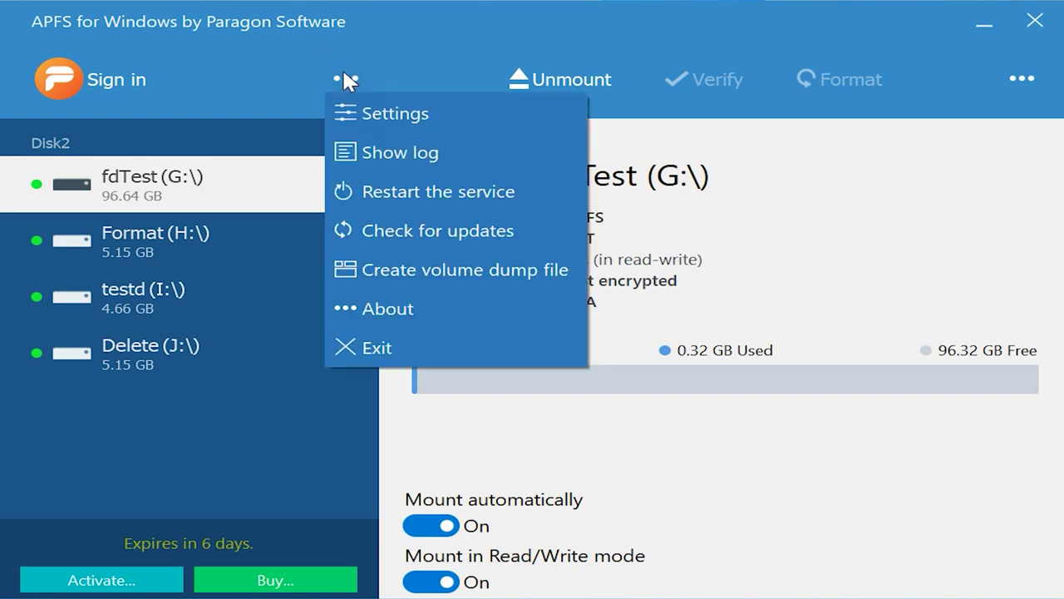
click(371, 112)
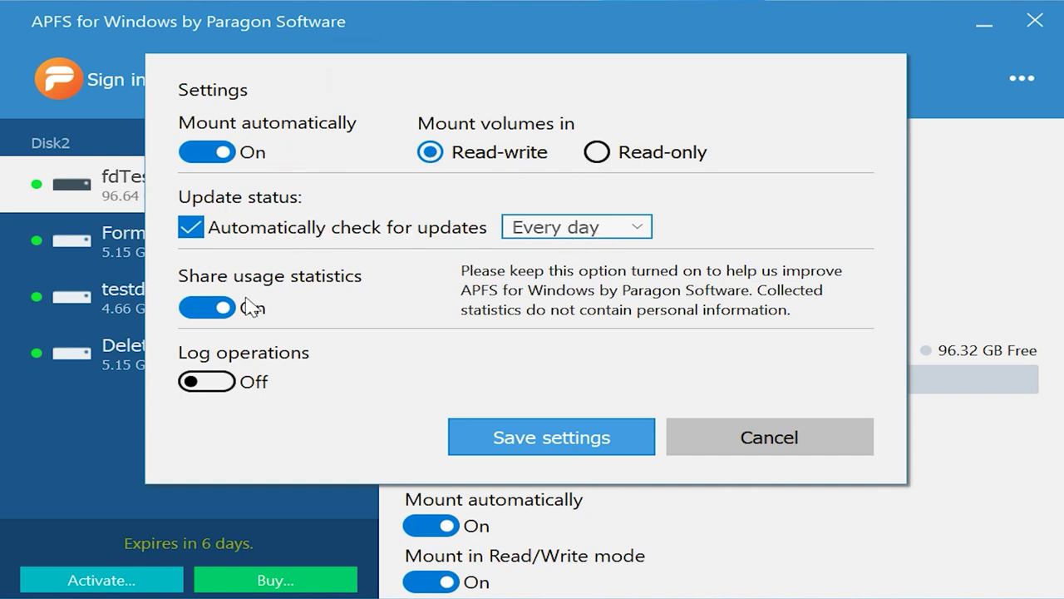
click(736, 446)
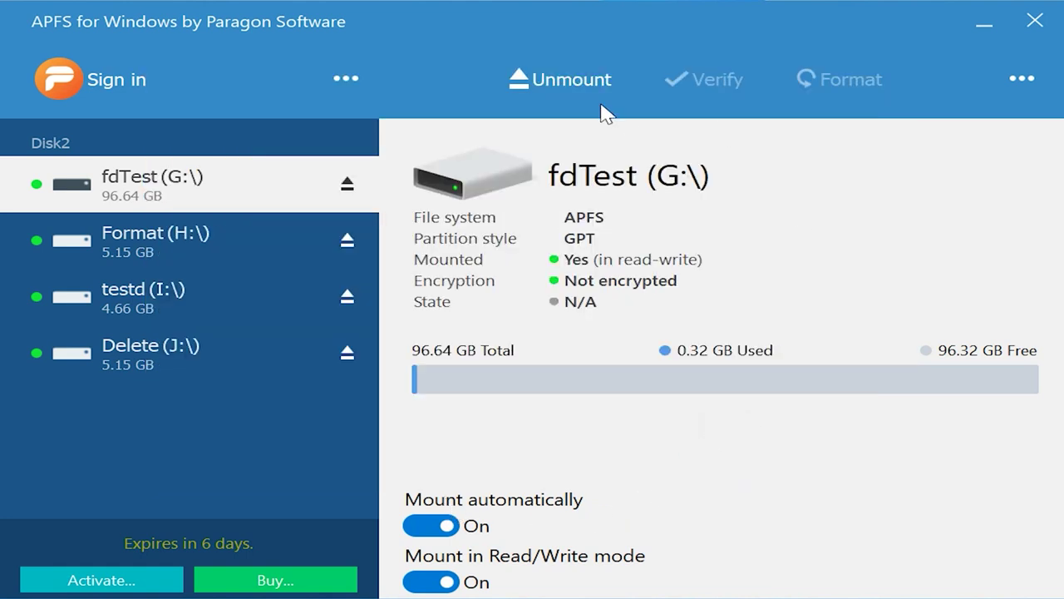
- Check the additional options for the fdTest (G:) volume and view its files in File Explorer
click(1023, 79)
click(1043, 114)
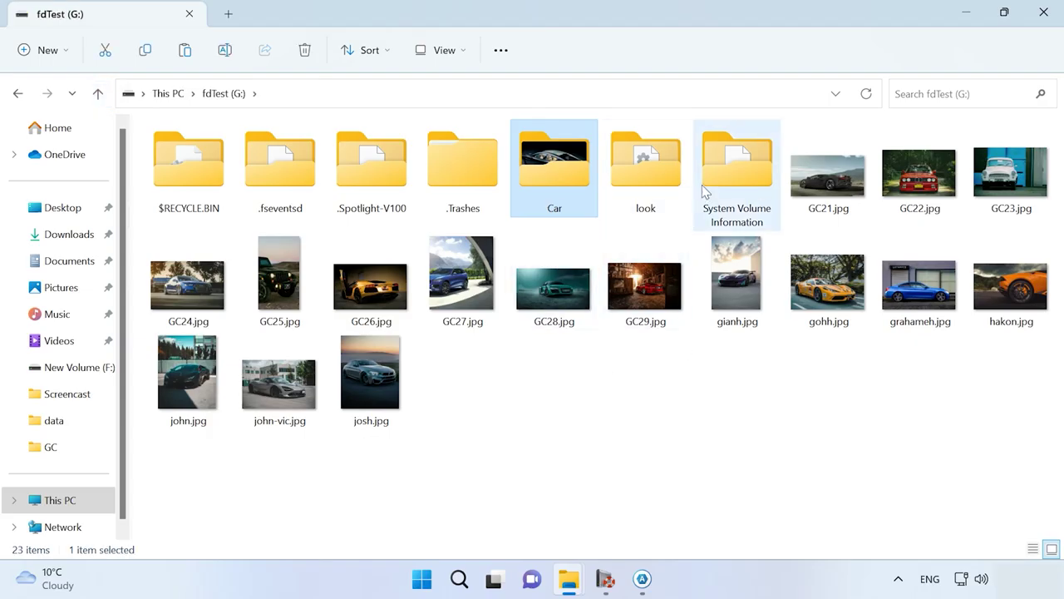
click(677, 418)
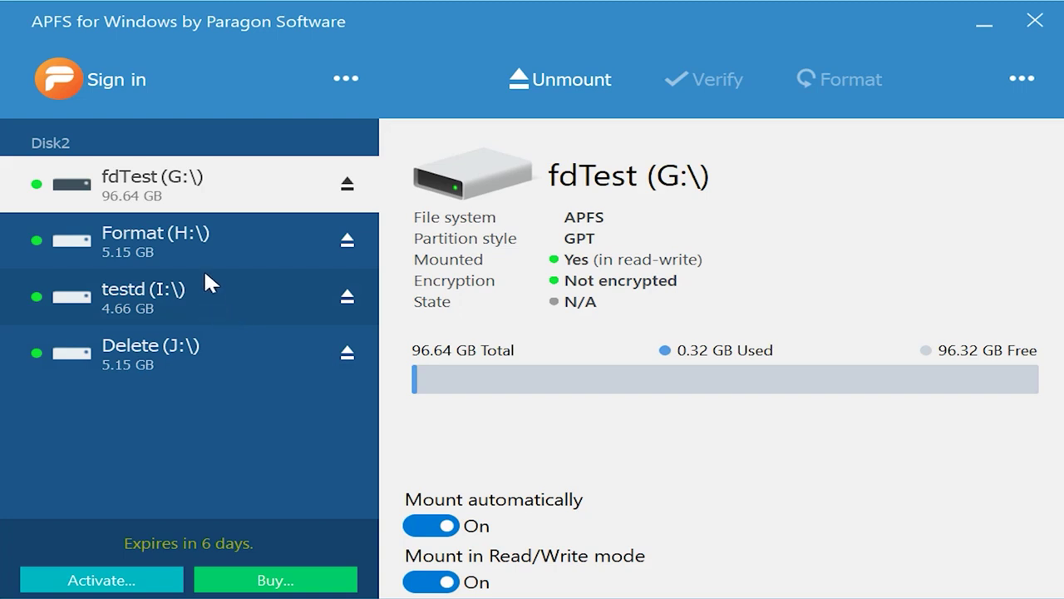
- Switch back to APFS for Windows, review the details of the Format, testd, Delete and fdTest volumes, and show the program's options
click(212, 231)
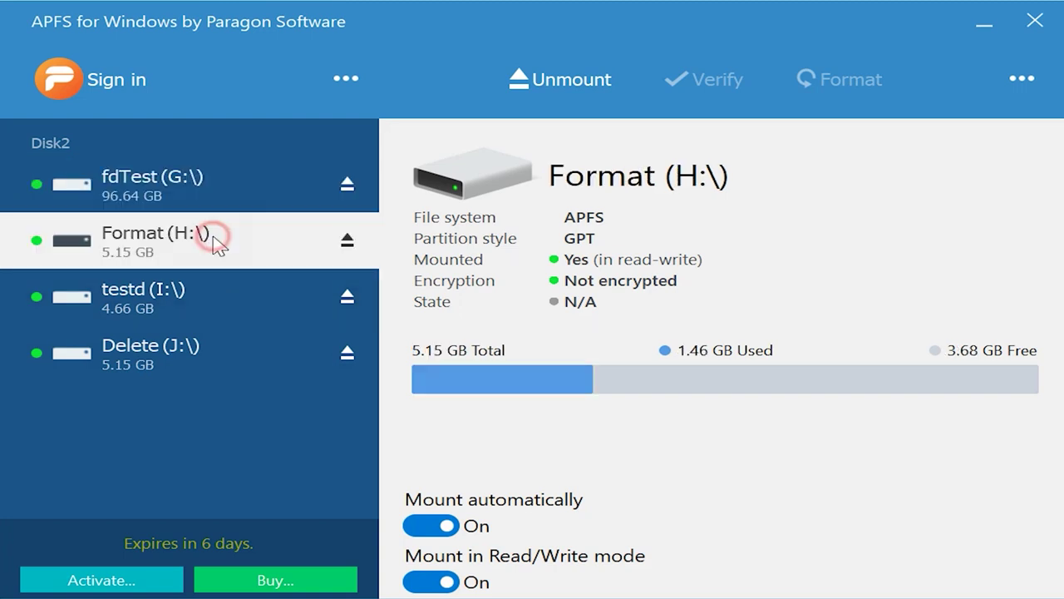
click(239, 287)
click(230, 345)
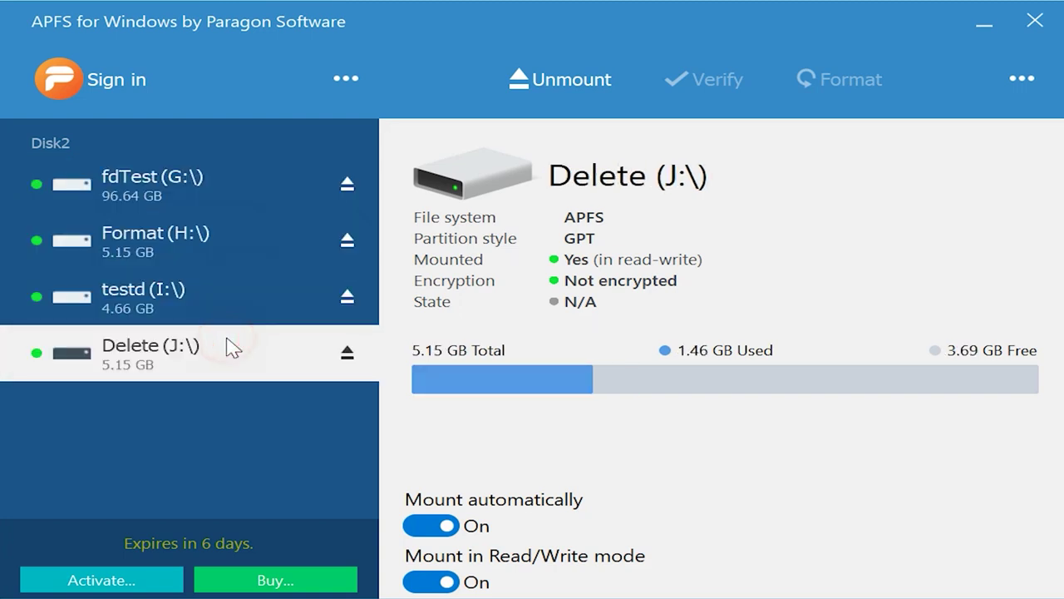
click(185, 193)
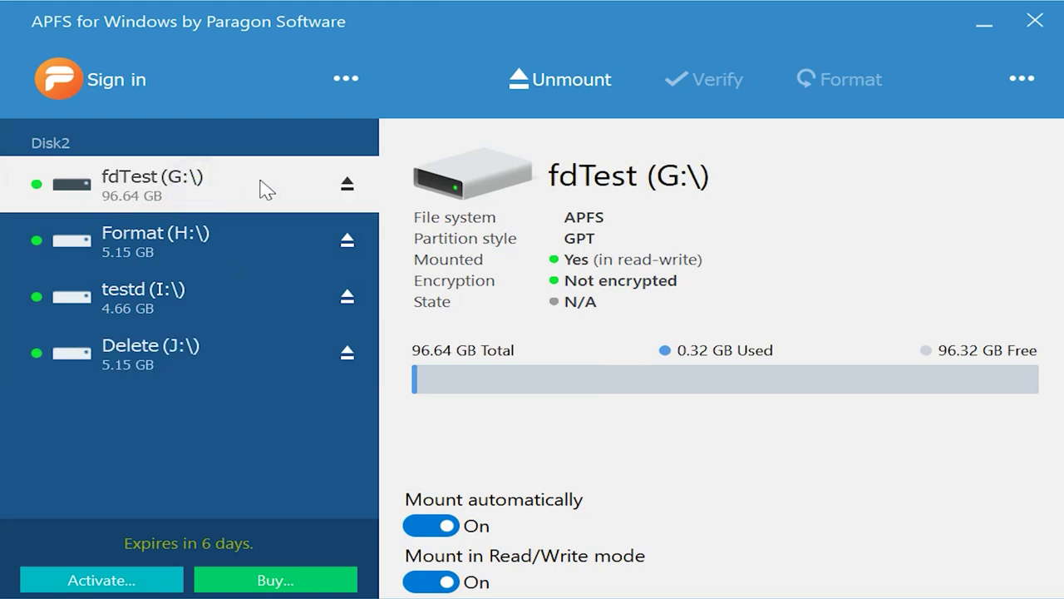
click(351, 81)
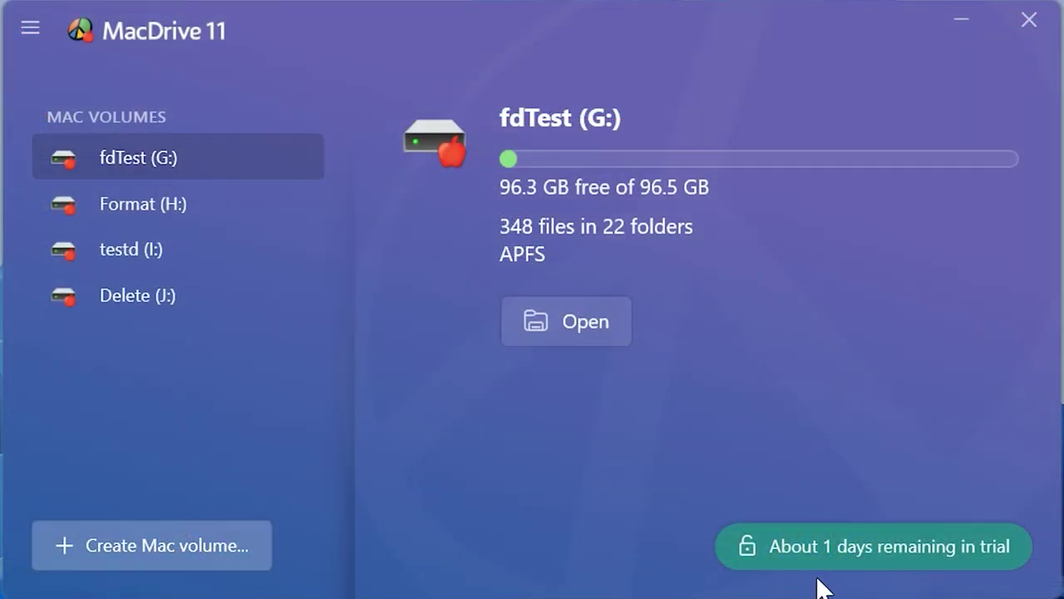
- Switch to MacDrive 11, open the fdTest (G:) volume in File Explorer and view GC28.jpg
click(554, 323)
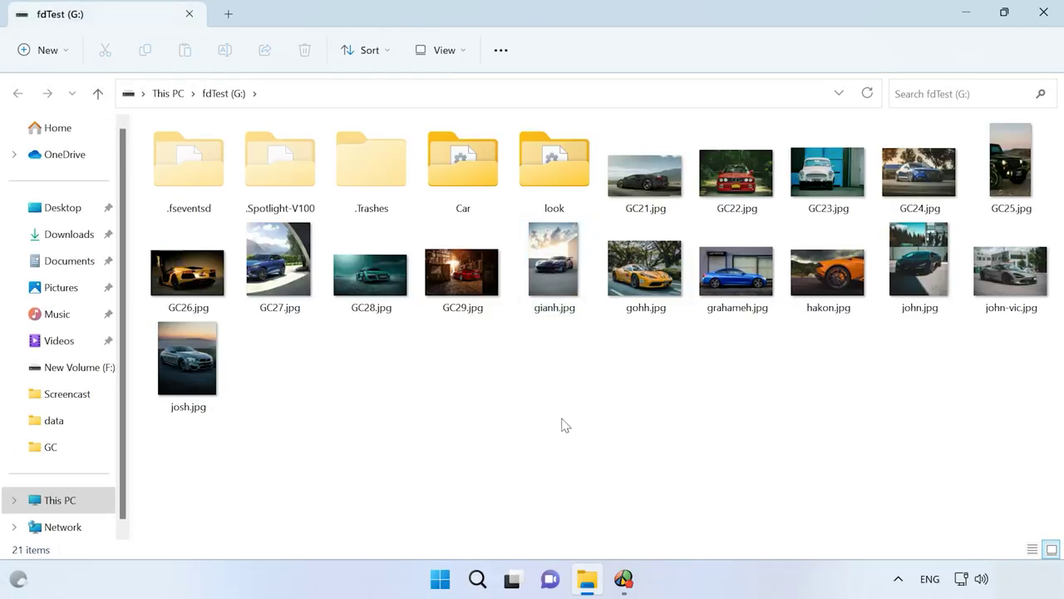
click(379, 291)
double_click(378, 291)
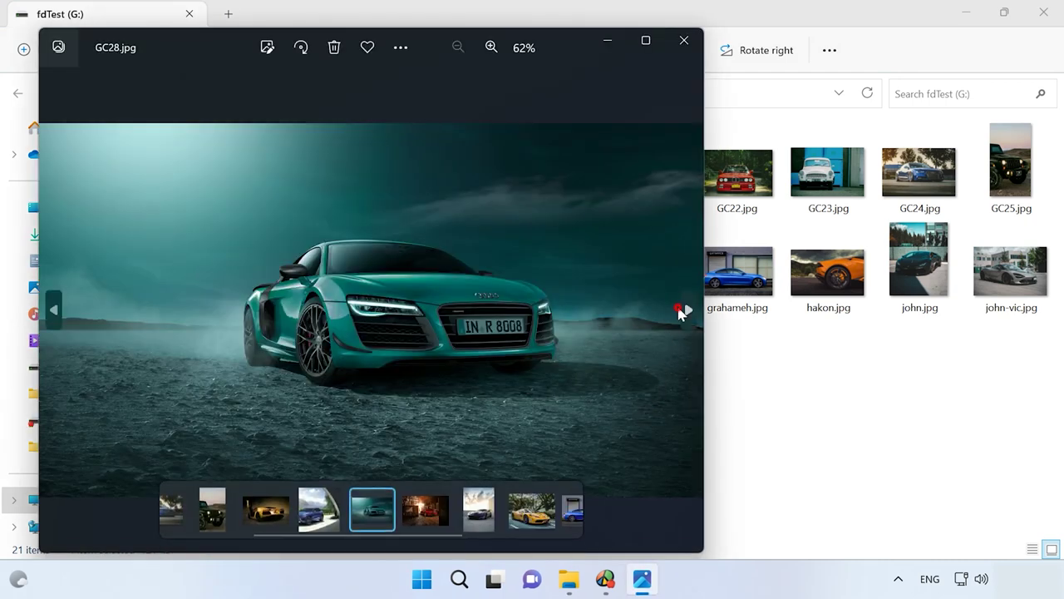
- Browse through the images from GC28.jpg to josh.jpg in the photo viewer and close it
click(687, 310)
click(687, 310)
click(687, 311)
click(687, 312)
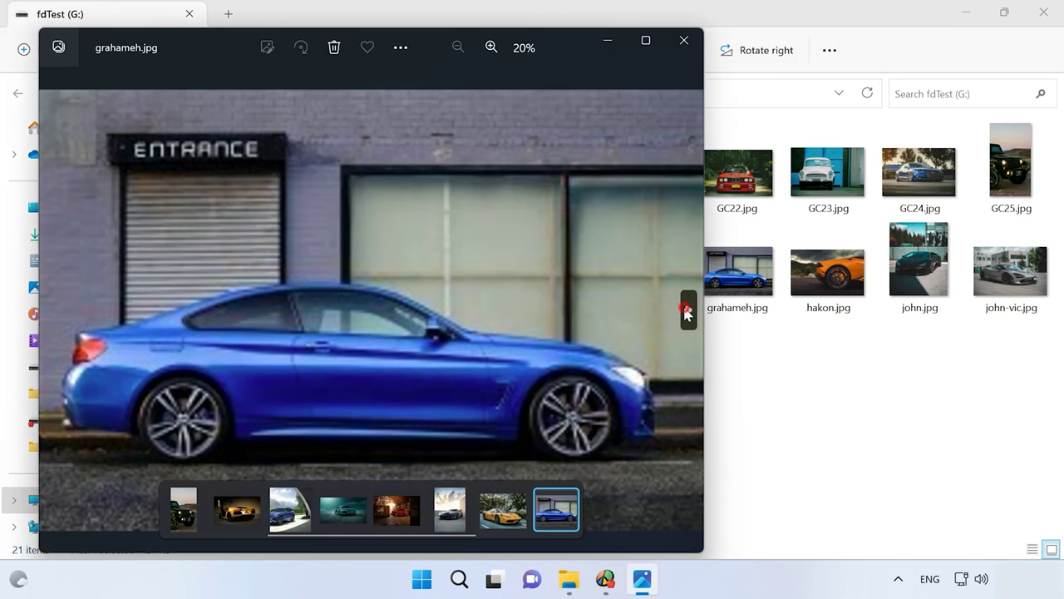
click(687, 312)
click(686, 312)
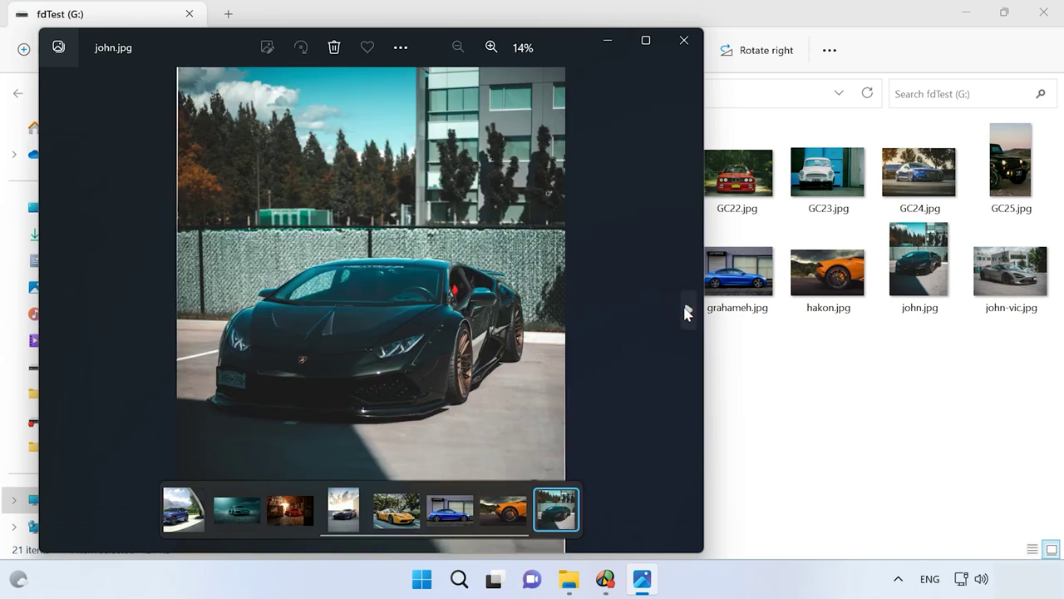
click(686, 312)
click(686, 312)
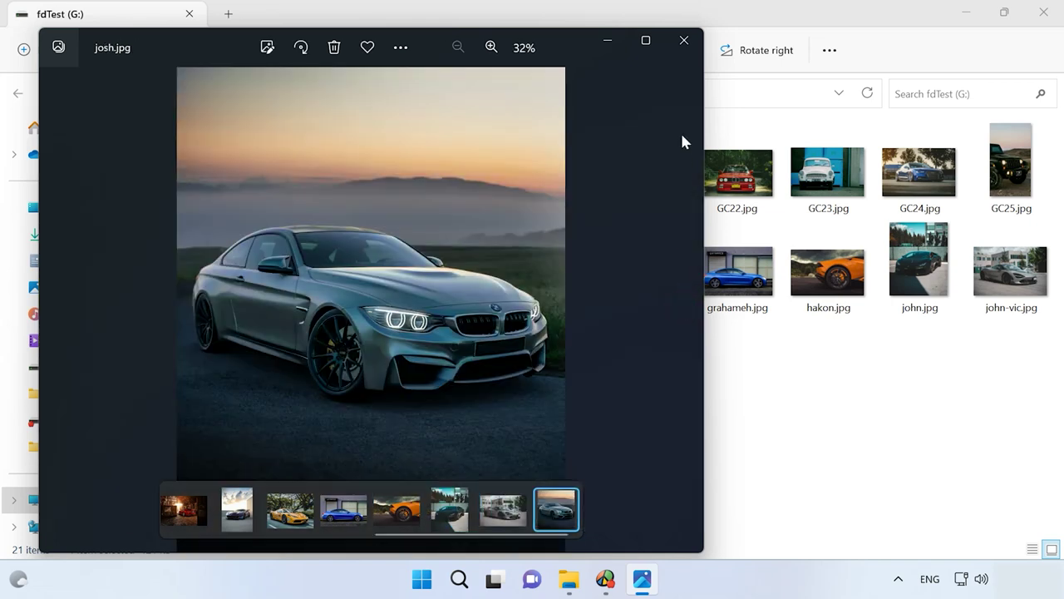
click(684, 40)
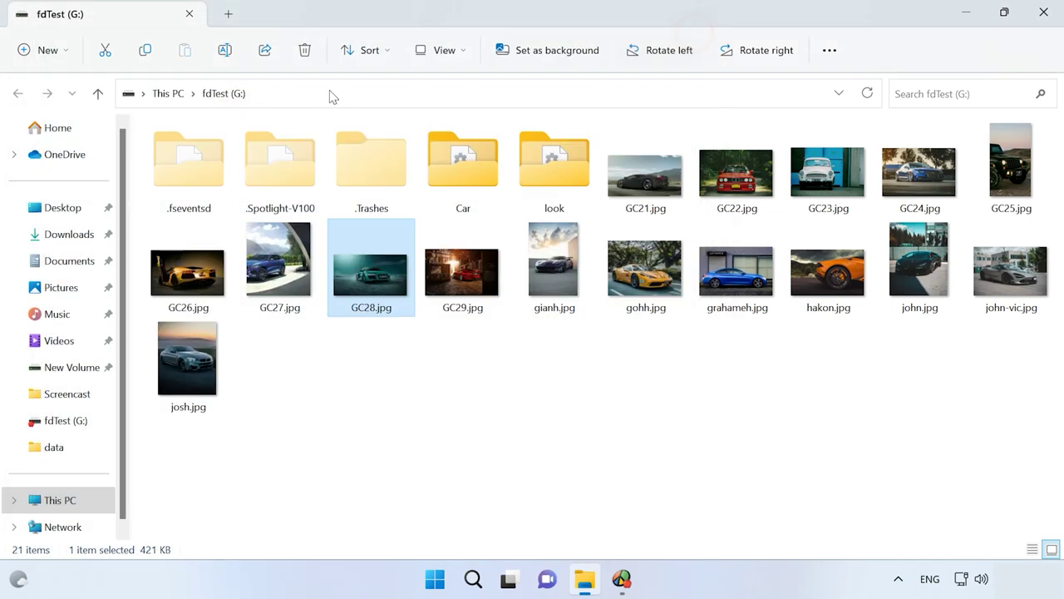
- Look through the pictures in the Car folder on fdTest (G:) and return to the volume's root
double_click(461, 156)
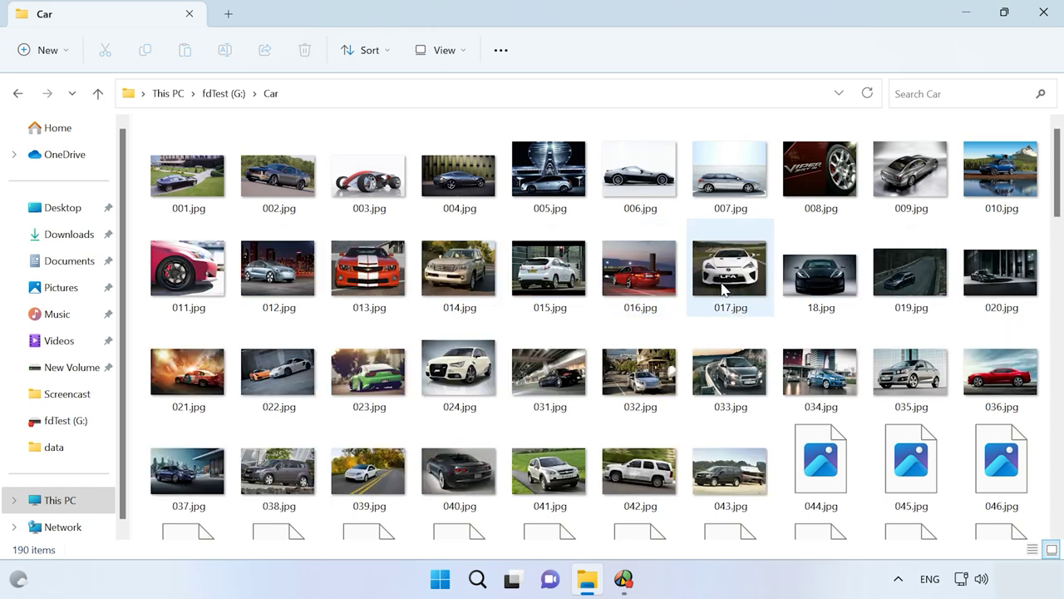
scroll(723, 291, down, 3)
scroll(722, 304, down, 3)
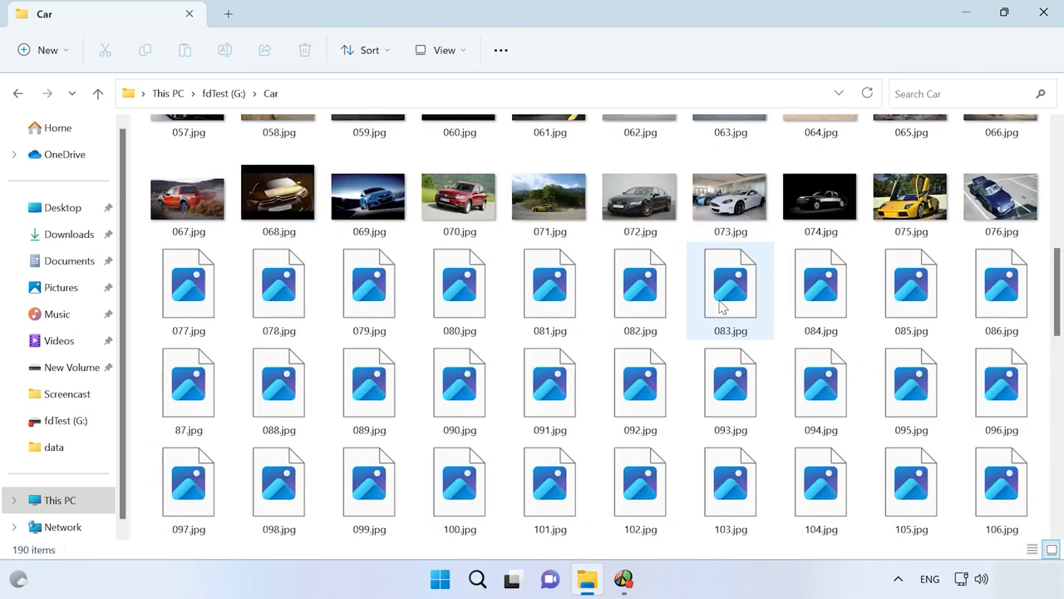
scroll(723, 308, down, 3)
scroll(722, 308, down, 6)
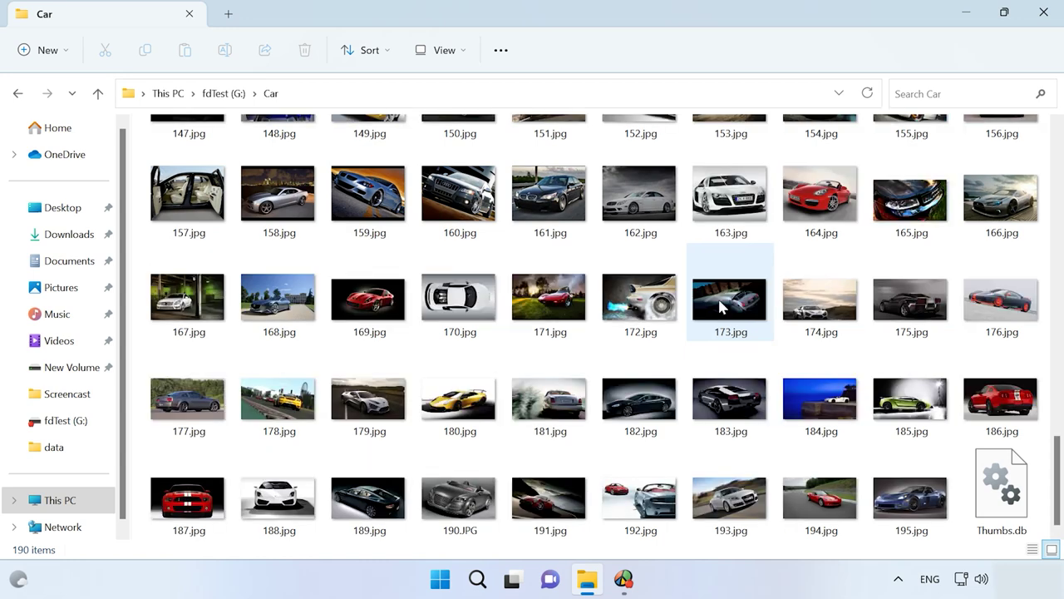
scroll(723, 308, up, 10)
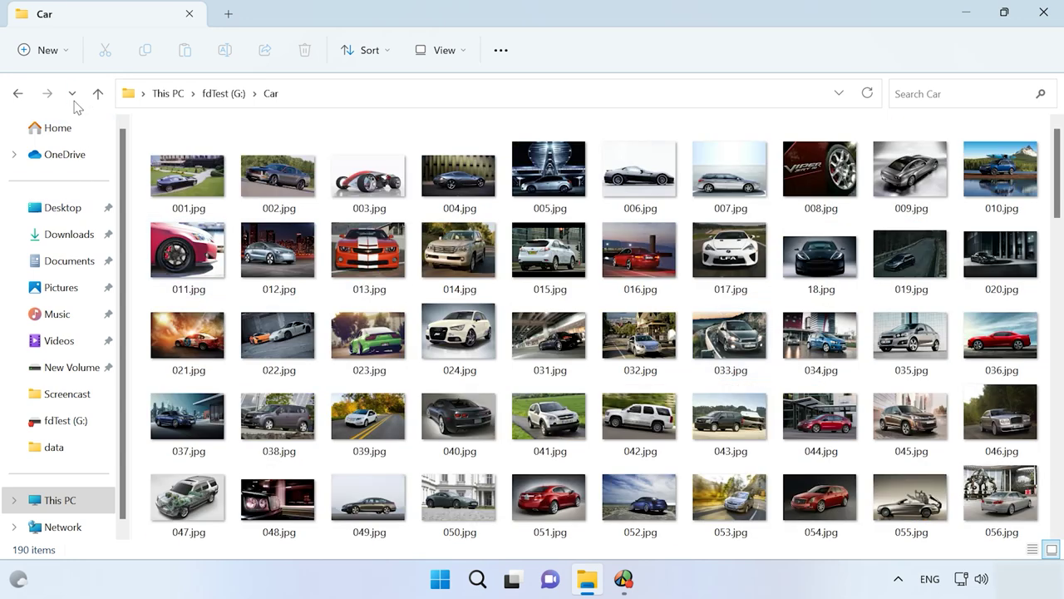
click(97, 94)
click(735, 436)
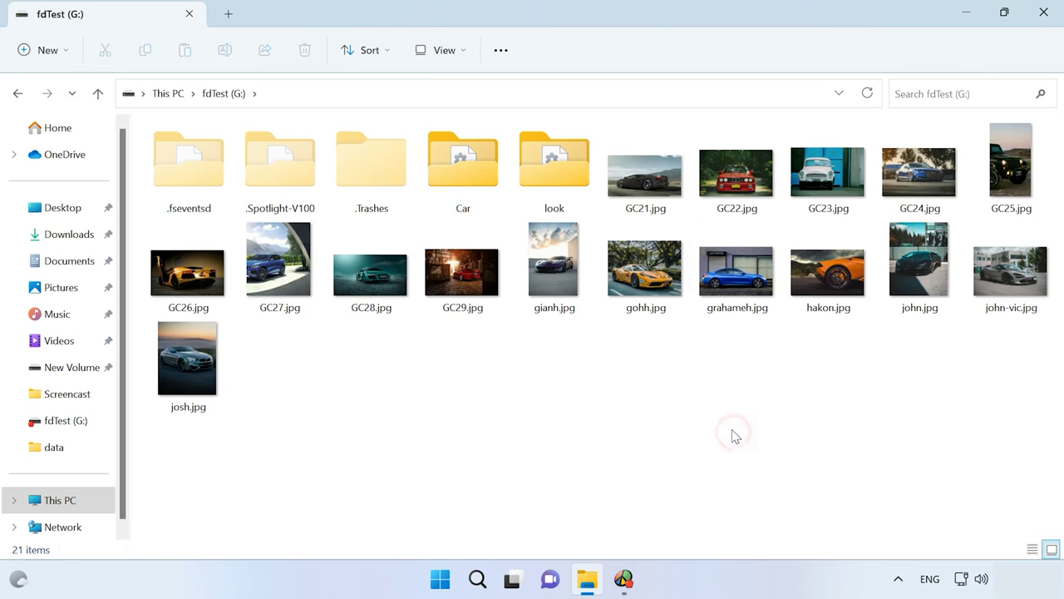
- Switch to MacDrive 11 and review its license options for activating or purchasing the program
click(622, 579)
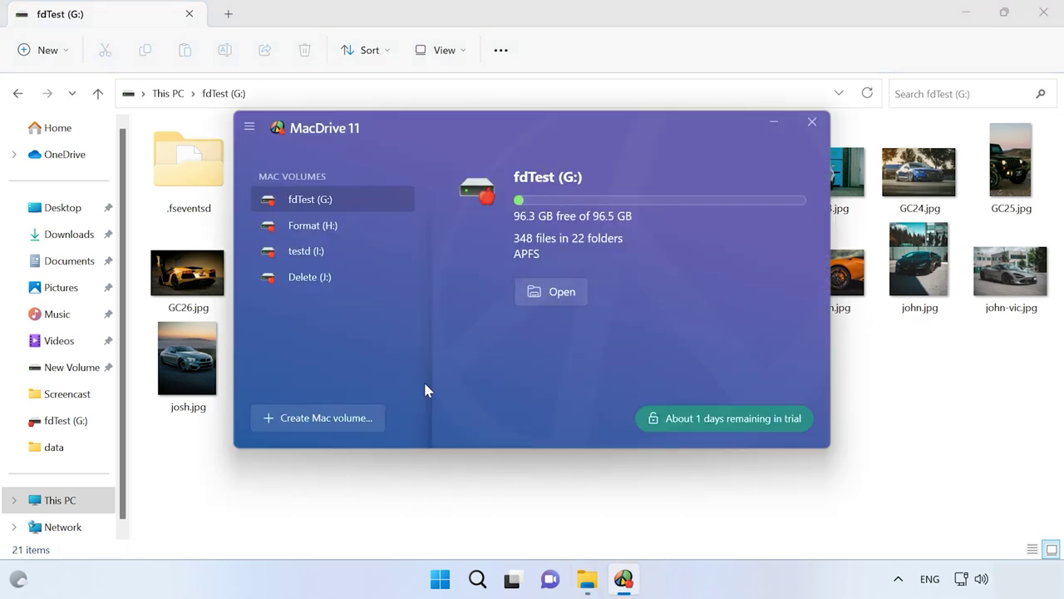
click(759, 419)
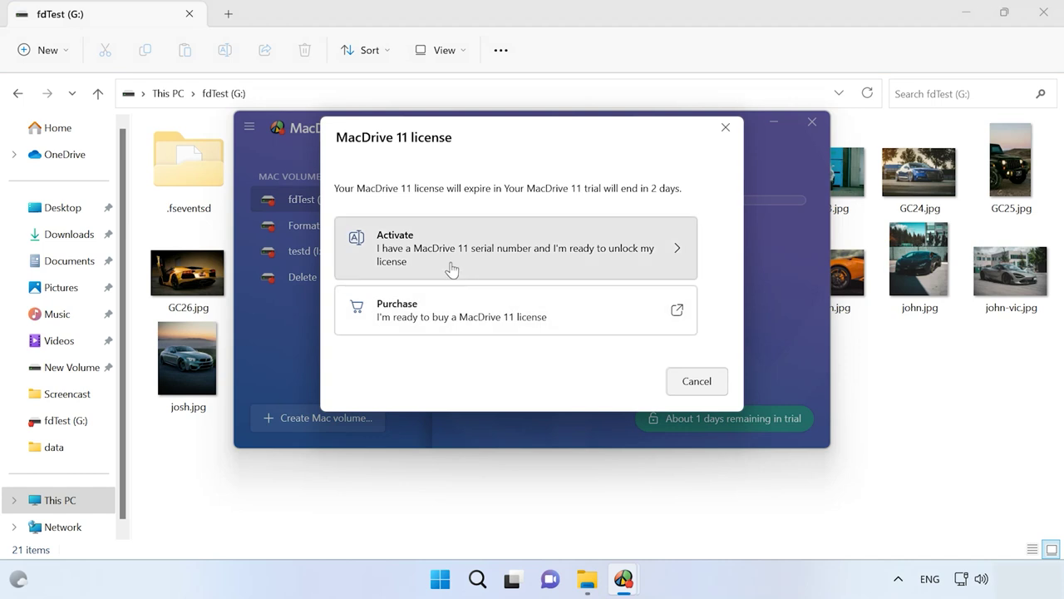
click(518, 319)
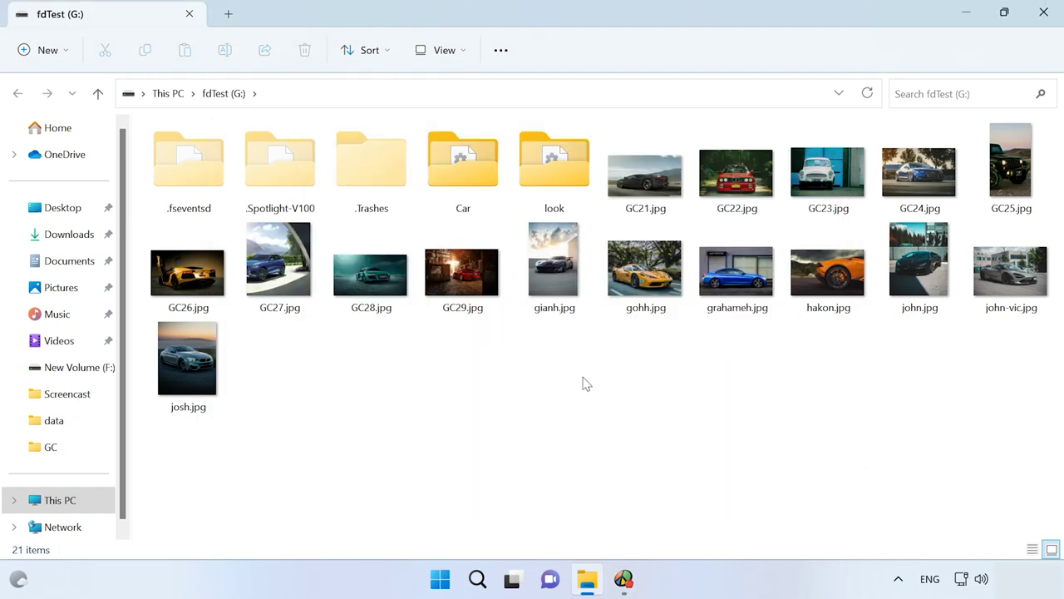
- View GC28.jpg from the fdTest (G:) volume, browse the following images up to josh.jpg and close the viewer
click(379, 291)
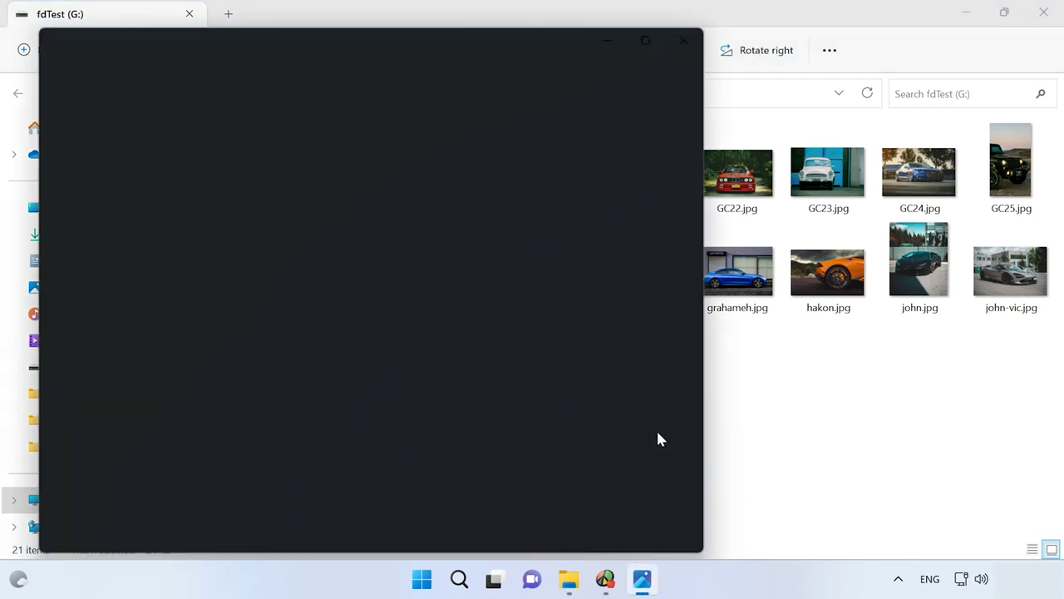
click(685, 310)
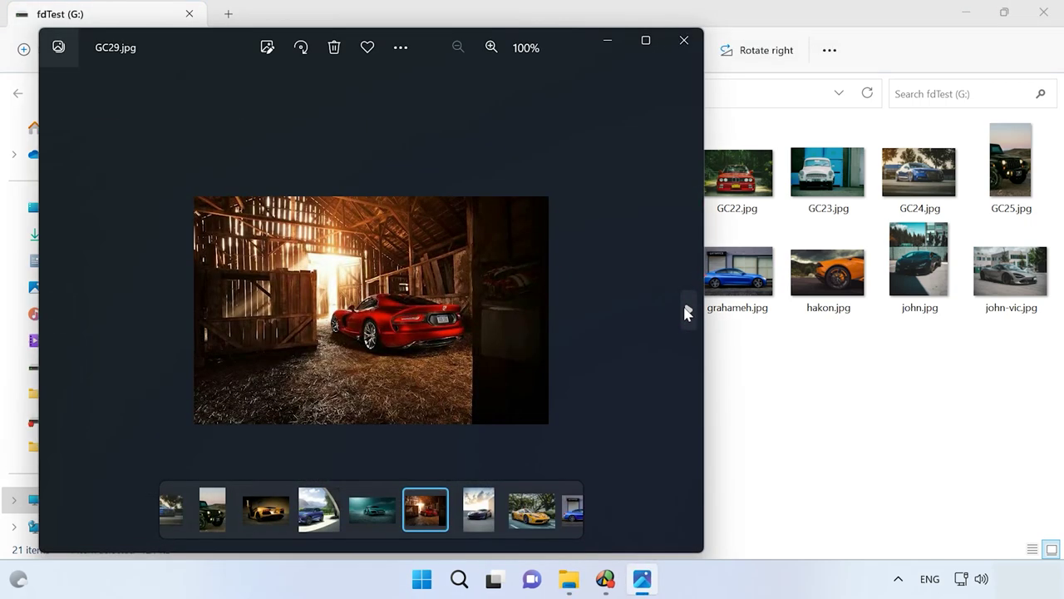
click(686, 309)
click(686, 309)
click(686, 310)
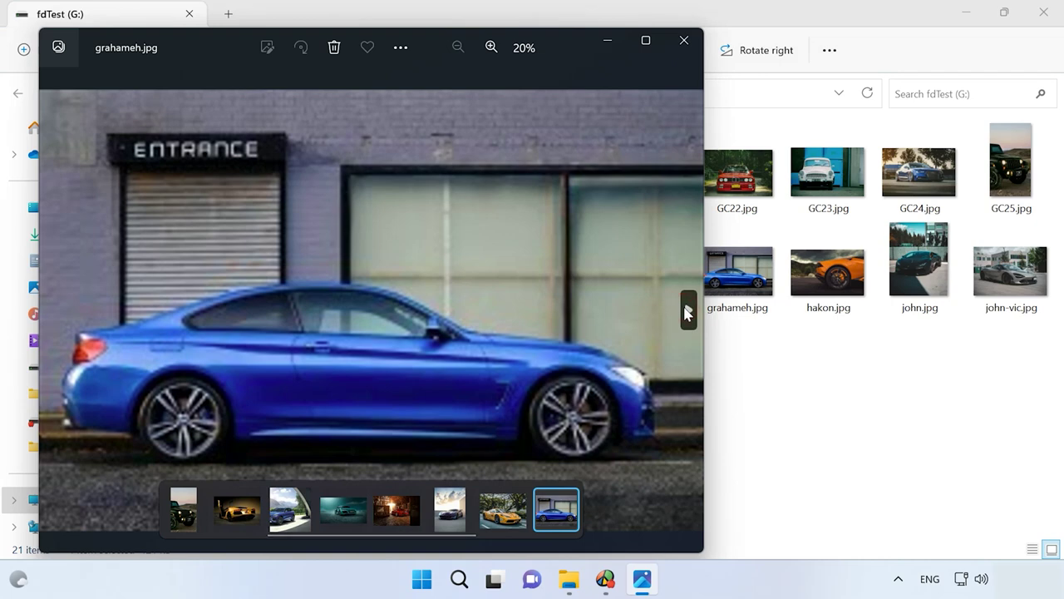
click(687, 311)
click(687, 311)
click(687, 311)
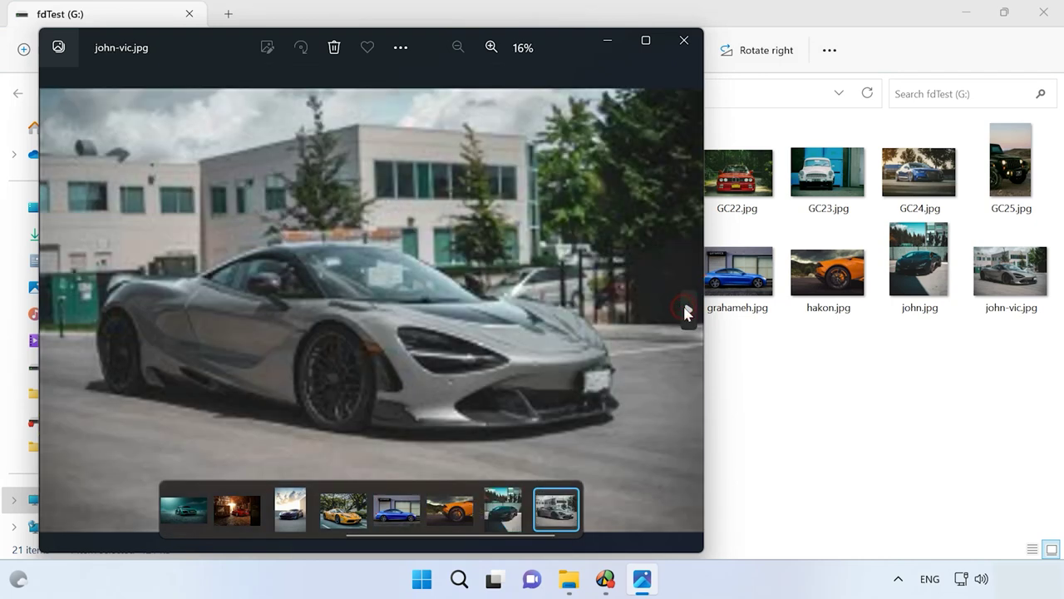
click(687, 312)
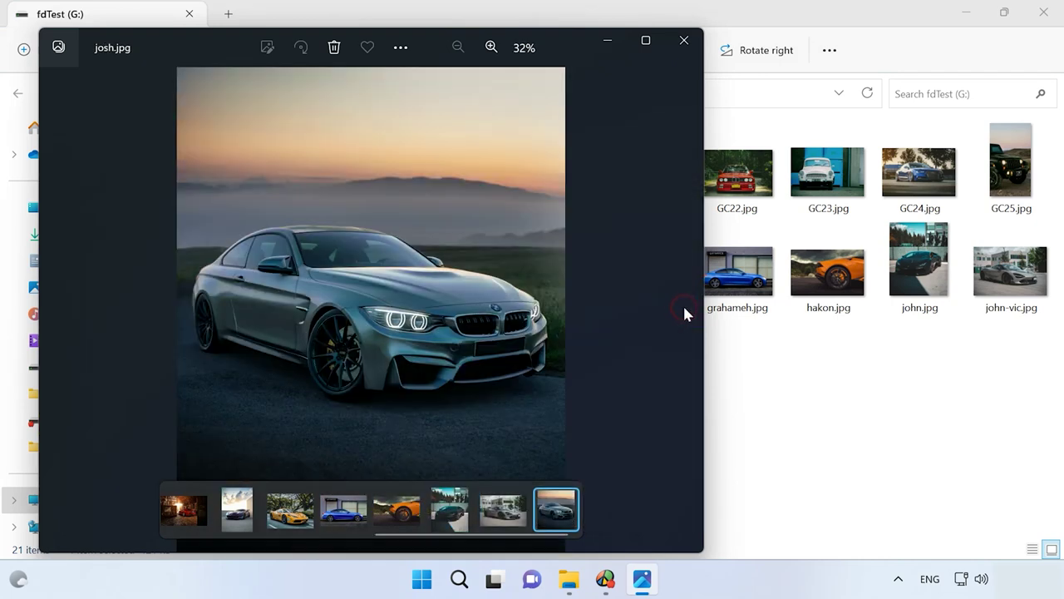
click(695, 40)
- Open the Car folder on fdTest (G:) and look through its images down to Thumbs.db and back up
click(454, 162)
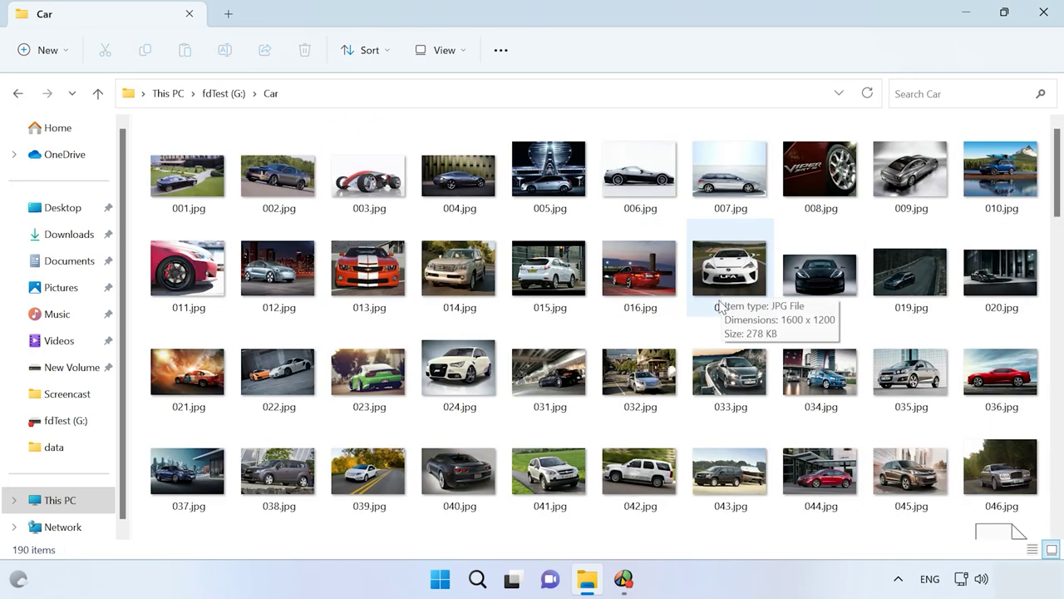
scroll(723, 291, down, 6)
scroll(723, 307, down, 3)
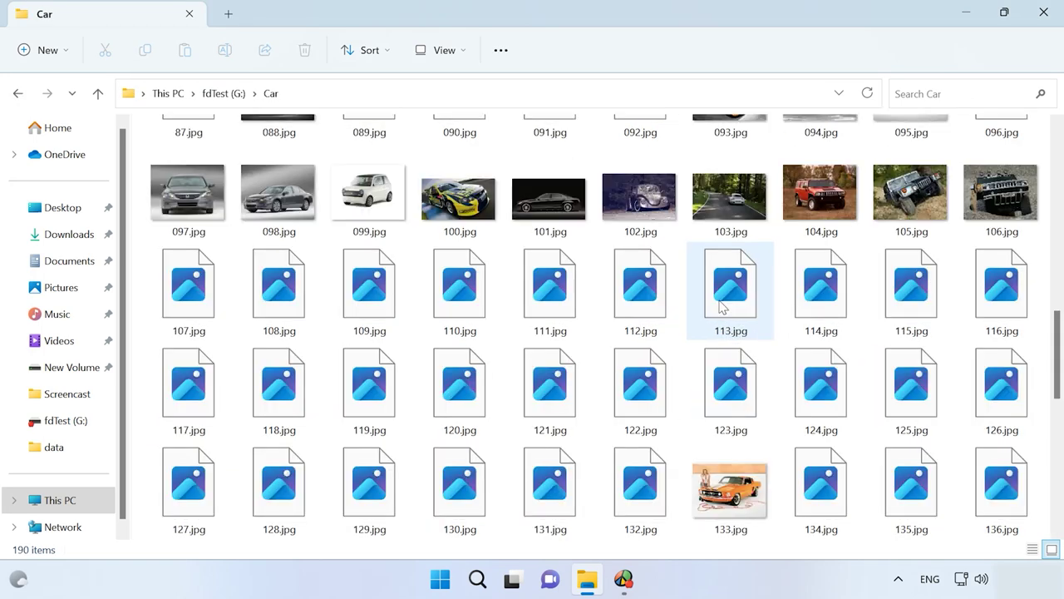
scroll(722, 308, down, 6)
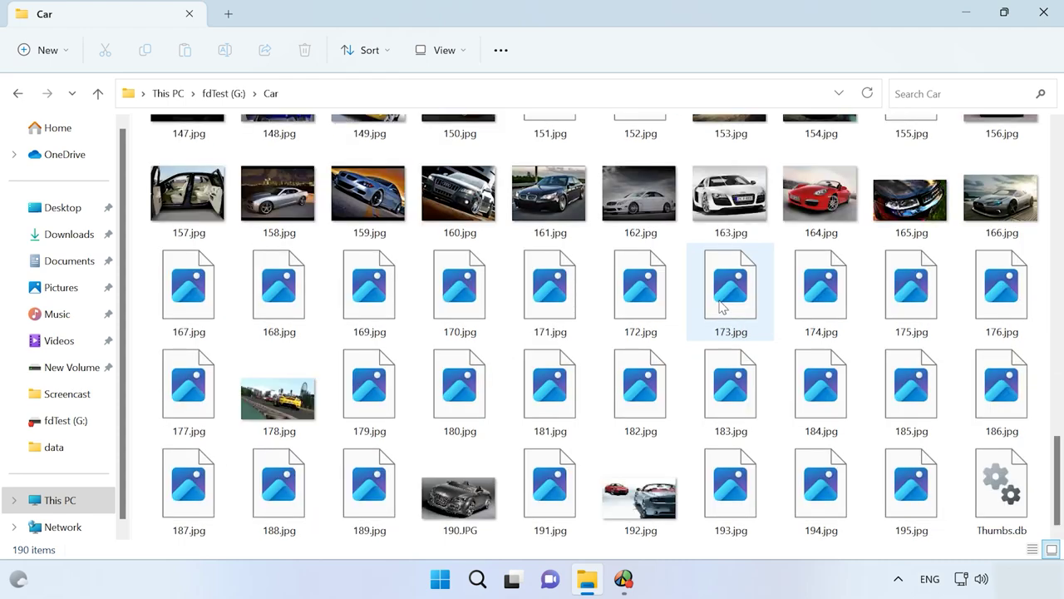
scroll(720, 308, up, 15)
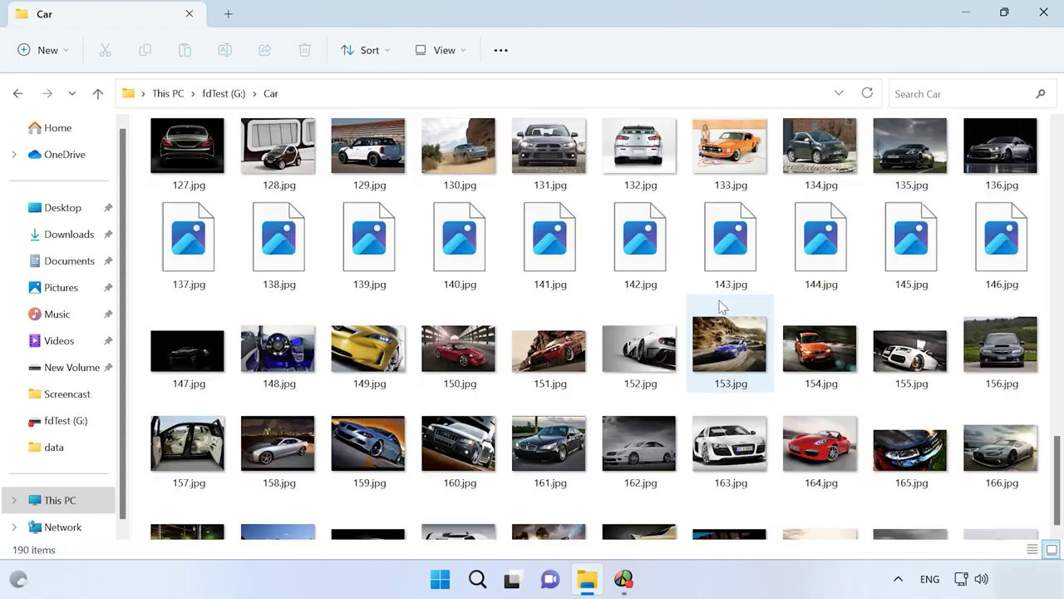